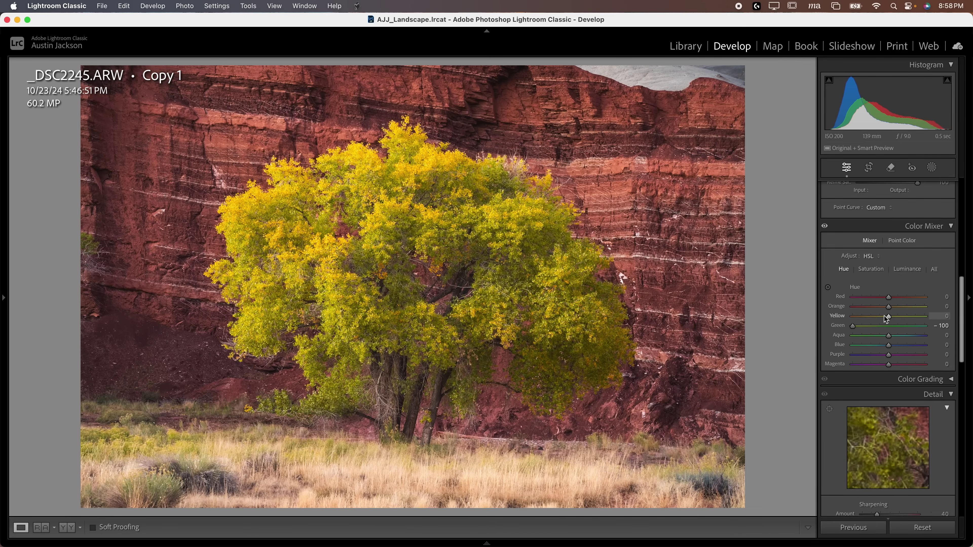
- Try a Yellow hue shift toward orange, then undo the Yellow and Green hue changes back to 0
drag(893, 321, 862, 321)
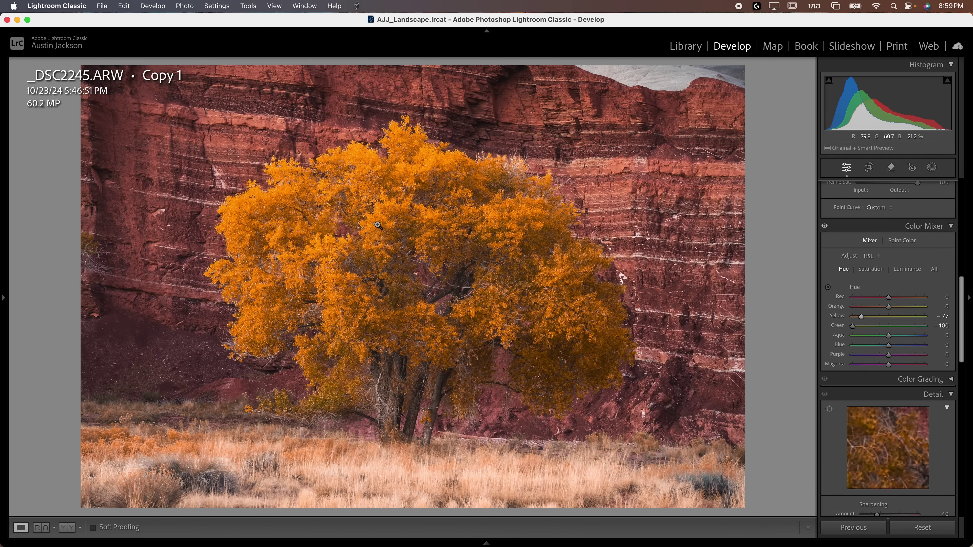
key(super+z)
key(super+z)
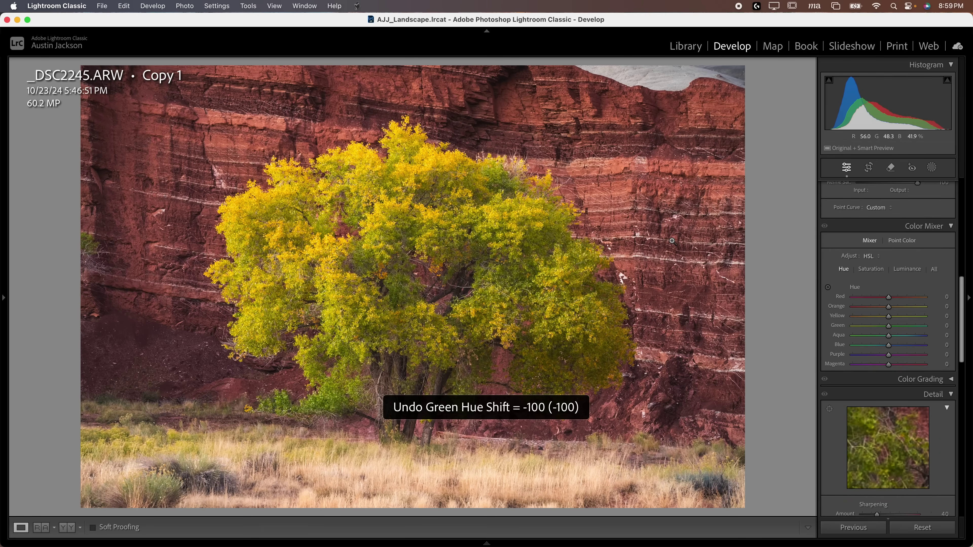
- Switch the Color Mixer to Point Color and pick up its eyedropper
click(908, 242)
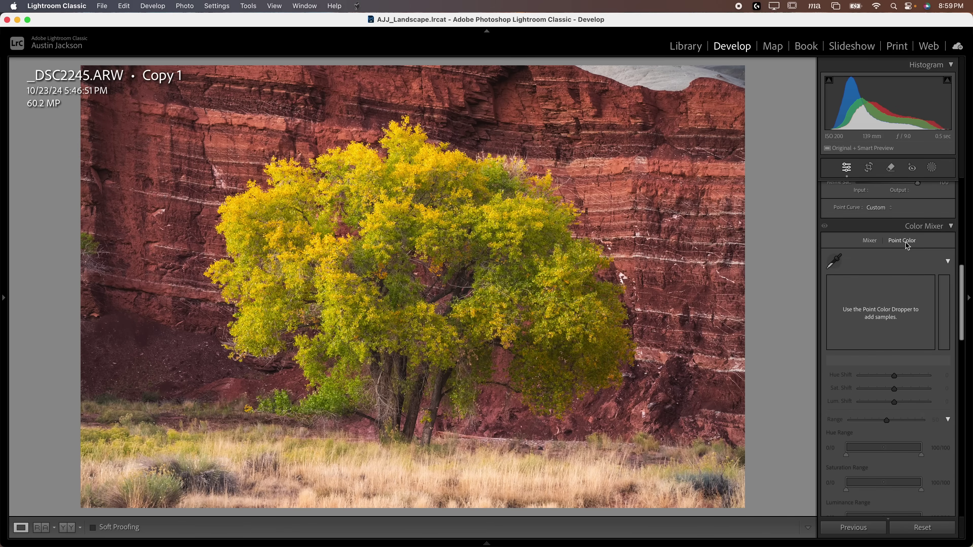
click(835, 264)
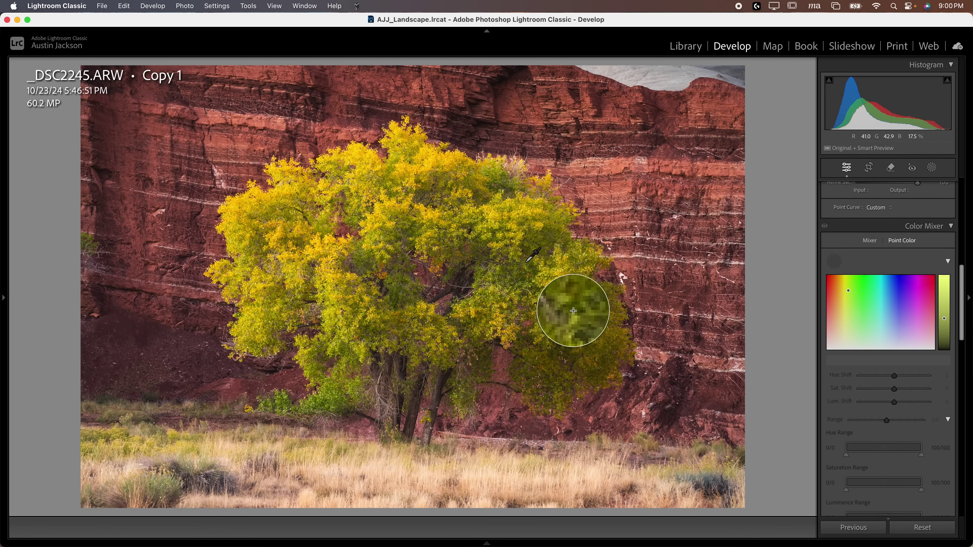
- Sample the tree's yellow-green foliage, test then reset Hue Shift to 0, and turn on Visualize Range
click(526, 263)
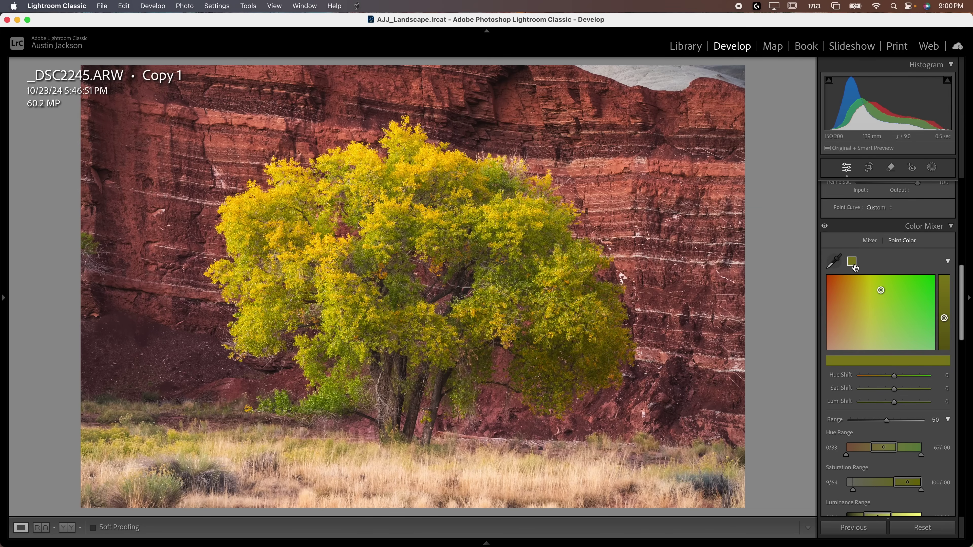
drag(894, 376, 840, 399)
key(super+z)
key(super+z)
key(super+z)
mouse_move(894, 377)
mouse_down()
mouse_move(865, 377)
mouse_move(885, 378)
mouse_up()
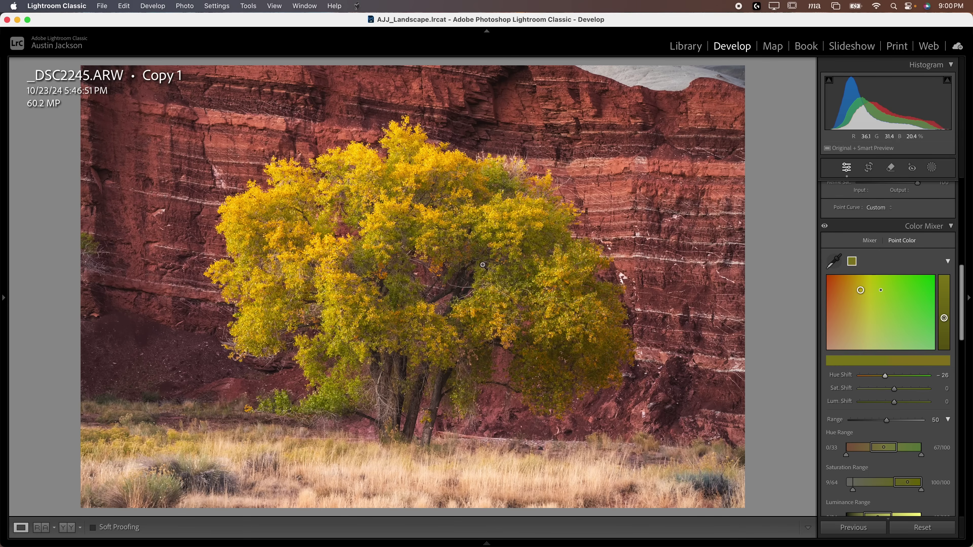
mouse_move(886, 379)
mouse_down()
mouse_move(857, 376)
mouse_move(931, 376)
mouse_move(855, 377)
mouse_move(883, 385)
mouse_up()
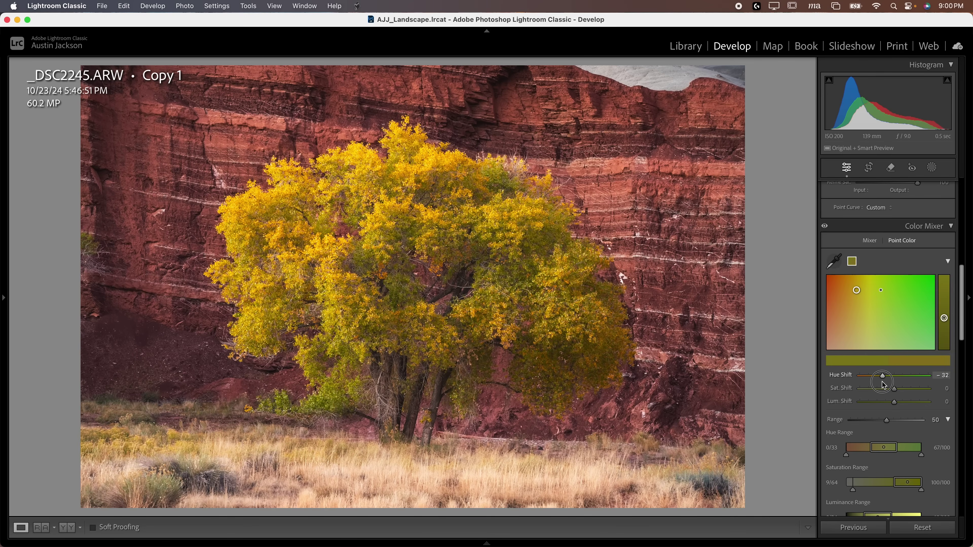
double_click(882, 375)
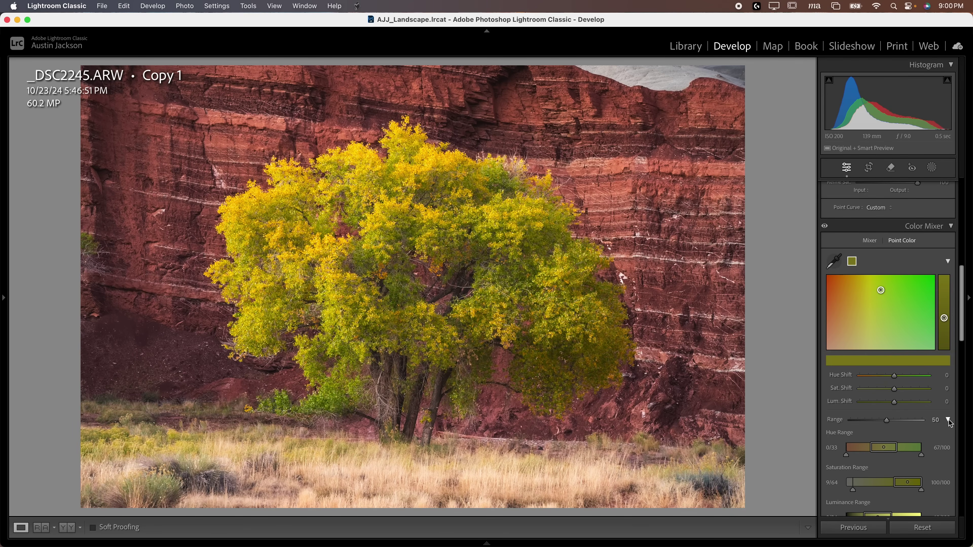
click(948, 421)
click(833, 435)
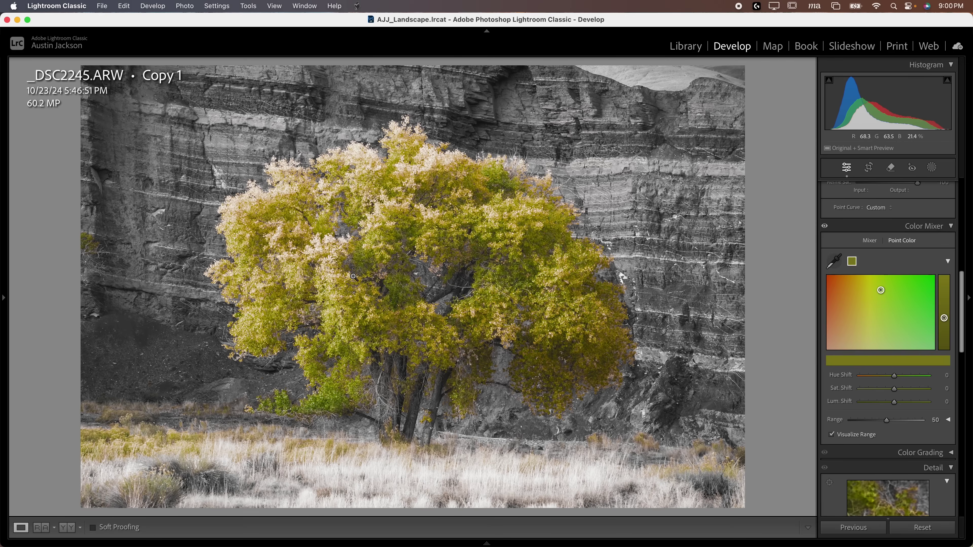
- Set the foliage sample's Range to 44 with Visualize Range on, and expand the hue, saturation and luminance range controls
drag(896, 382, 912, 379)
key(super+z)
drag(889, 421, 814, 423)
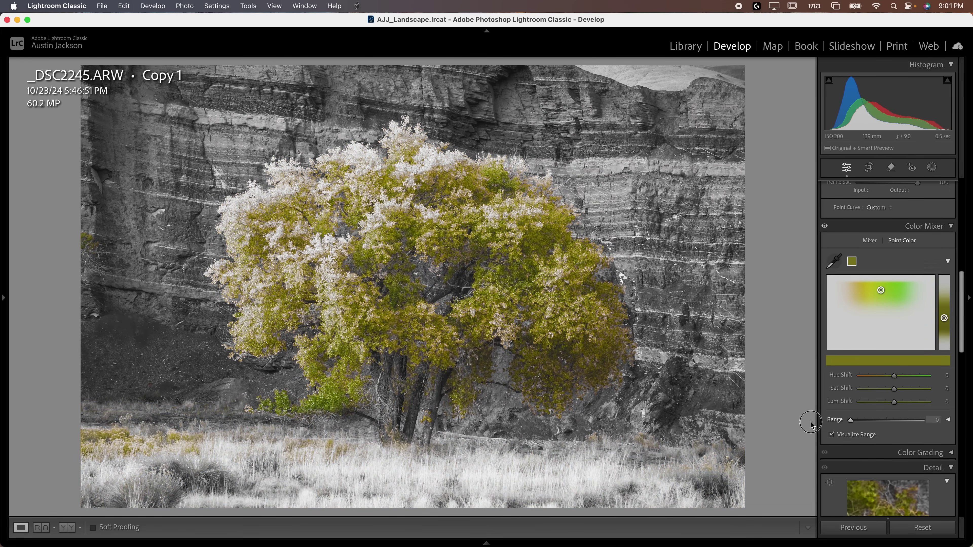
click(831, 435)
drag(894, 376, 870, 377)
key(super+z)
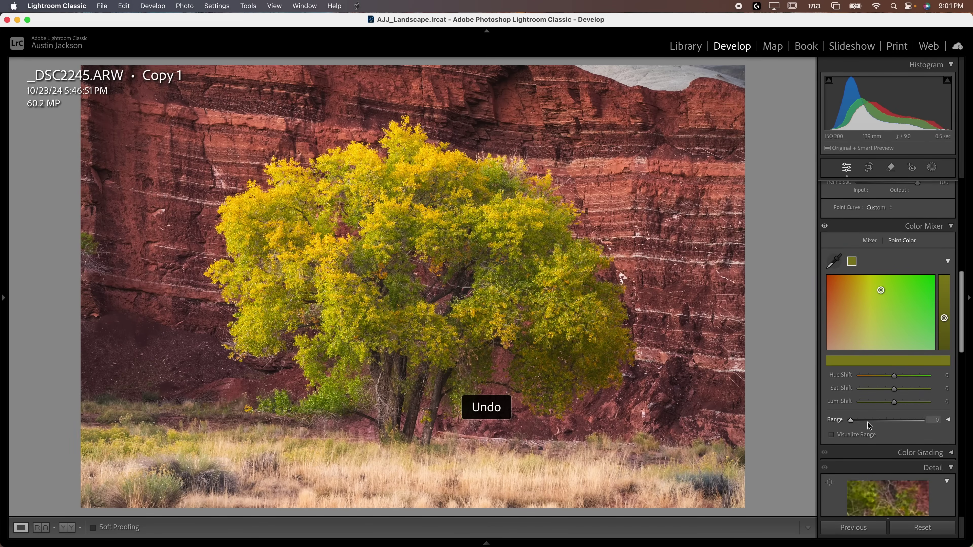
click(831, 435)
drag(851, 420, 882, 422)
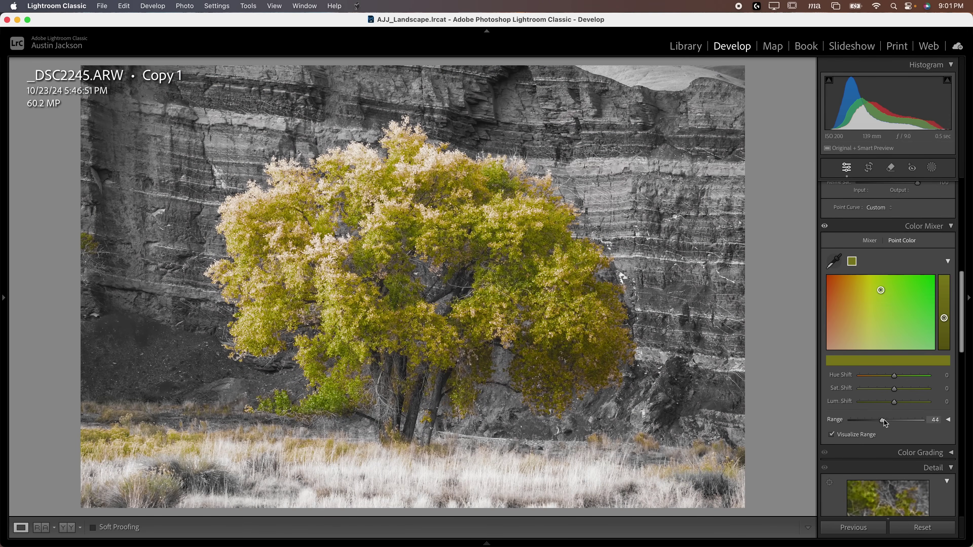
click(948, 419)
scroll(892, 428, down, 5)
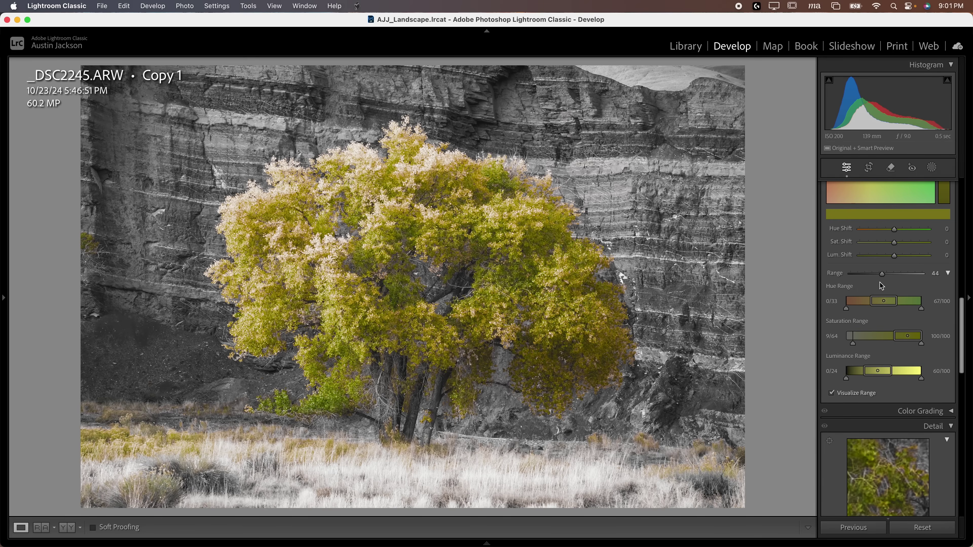
- Set the foliage sample's Range to 37 and tighten its Hue Range to 35/49
mouse_move(881, 275)
mouse_down()
mouse_move(861, 276)
mouse_move(913, 277)
mouse_move(871, 280)
mouse_up()
drag(881, 275, 877, 274)
drag(888, 304, 914, 306)
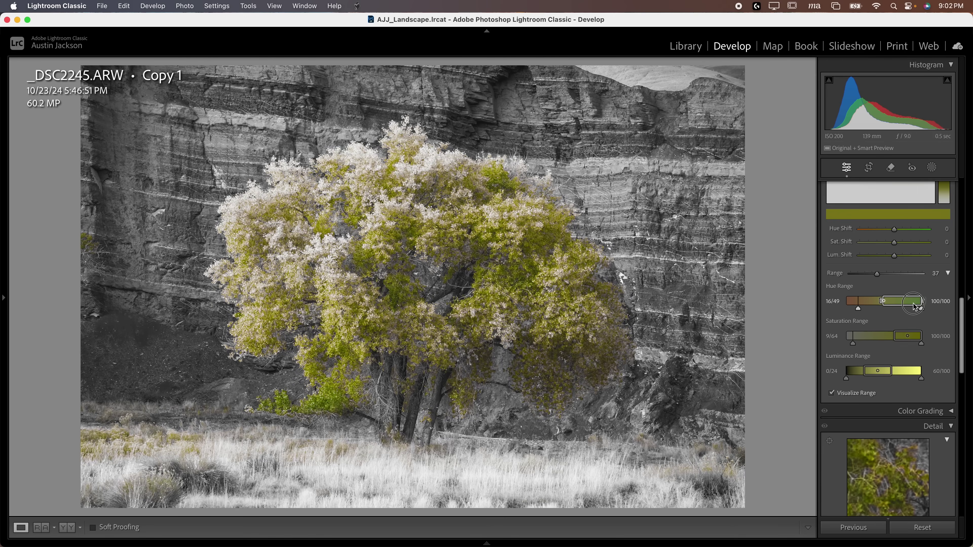
click(883, 303)
click(885, 305)
drag(859, 310, 870, 312)
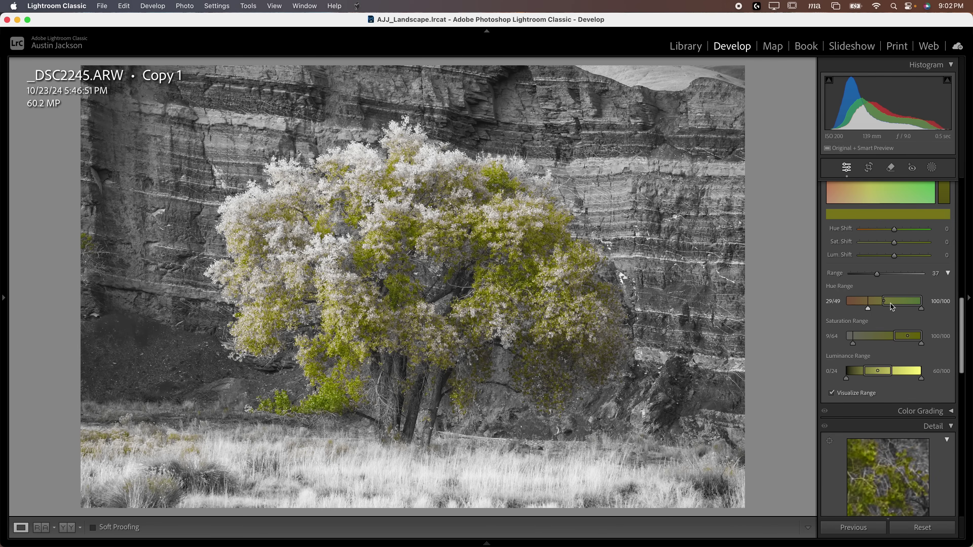
mouse_move(871, 312)
mouse_down()
mouse_move(845, 308)
mouse_move(873, 309)
mouse_up()
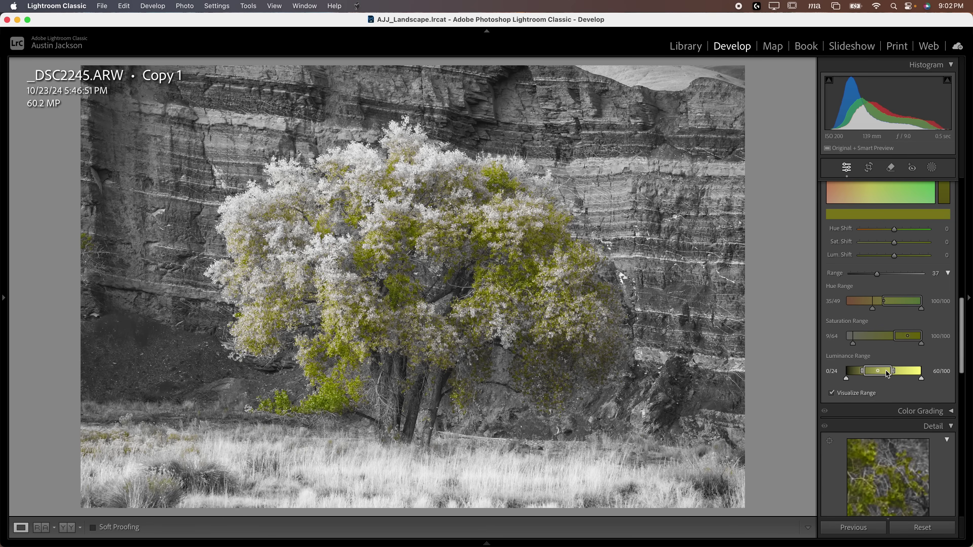
- Extend Luminance Range to 98 with falloff 6, set Saturation Range 0/49, then leave Visualize Range
drag(893, 372, 922, 371)
drag(864, 372, 850, 371)
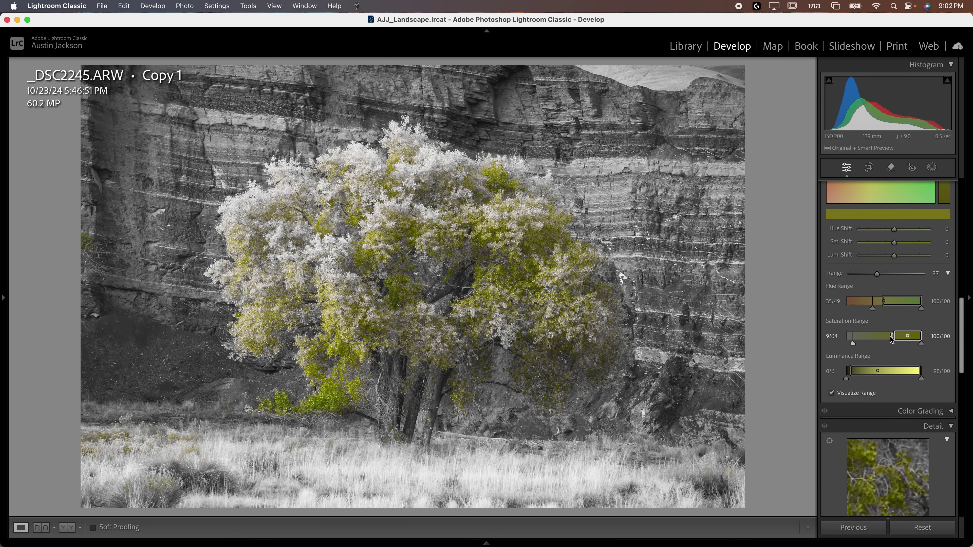
drag(910, 339, 892, 341)
drag(901, 341, 916, 342)
drag(861, 345, 824, 350)
drag(899, 339, 882, 337)
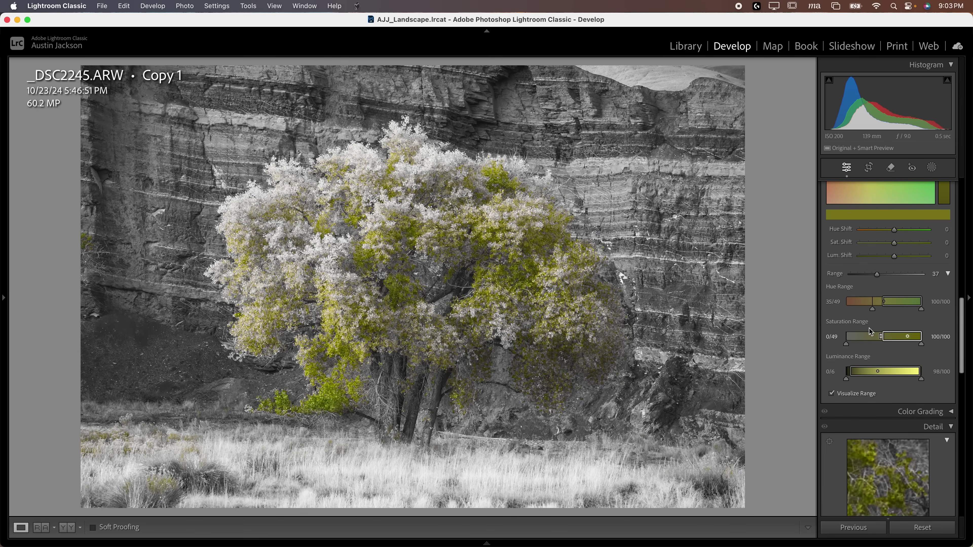
click(831, 394)
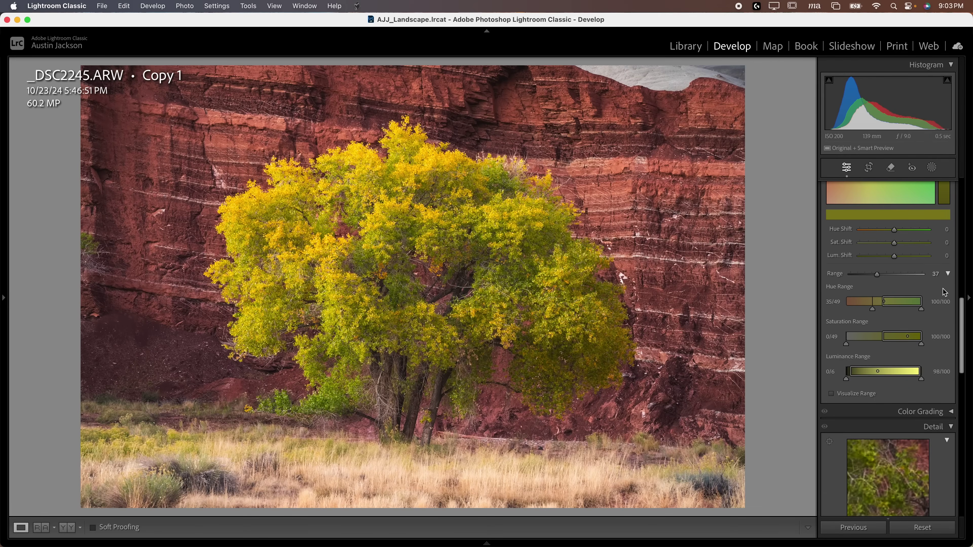
scroll(941, 306, up, 1)
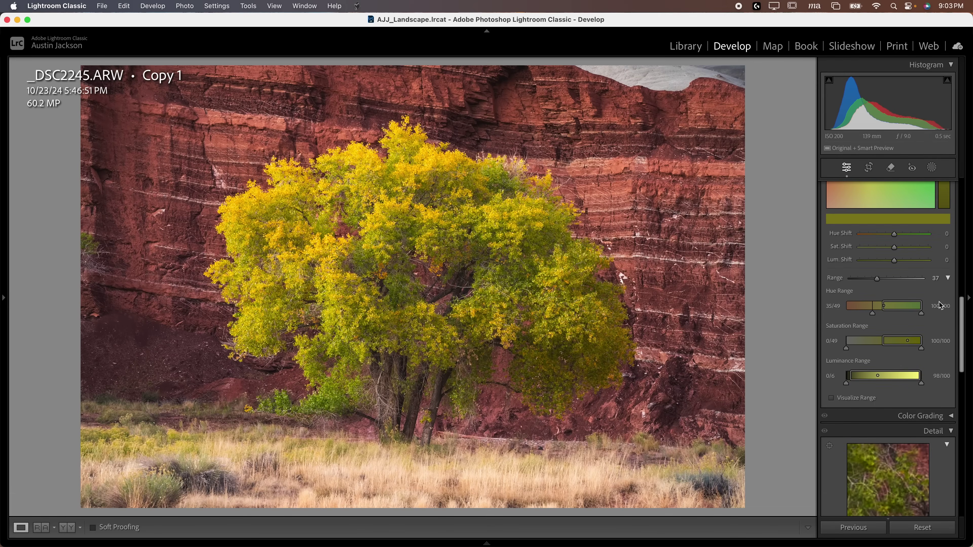
click(949, 279)
scroll(922, 288, up, 5)
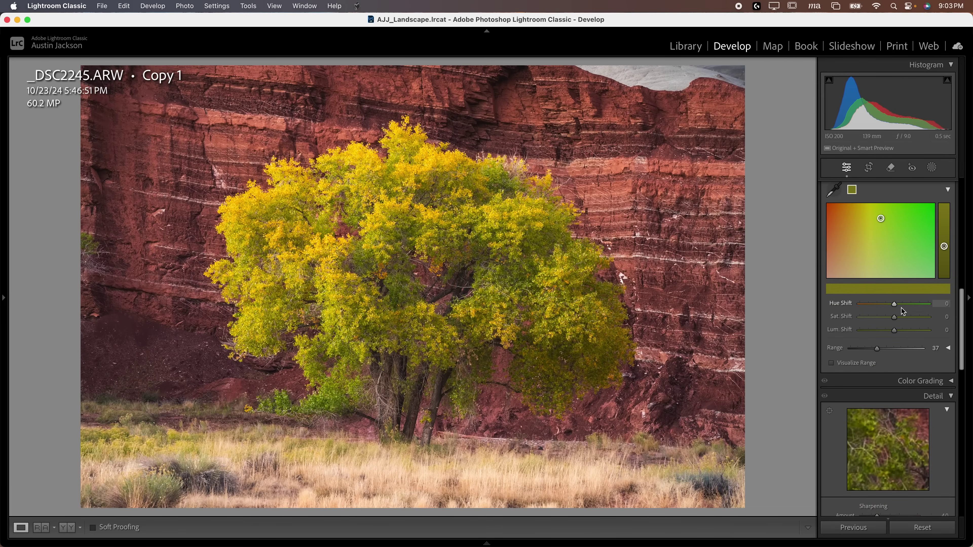
- Give the foliage sample Hue Shift -50 and Lum Shift +56, checking the close-up, then compare with the mixer off
mouse_move(895, 306)
mouse_down()
mouse_move(860, 307)
mouse_move(953, 299)
mouse_move(873, 300)
mouse_move(881, 299)
mouse_up()
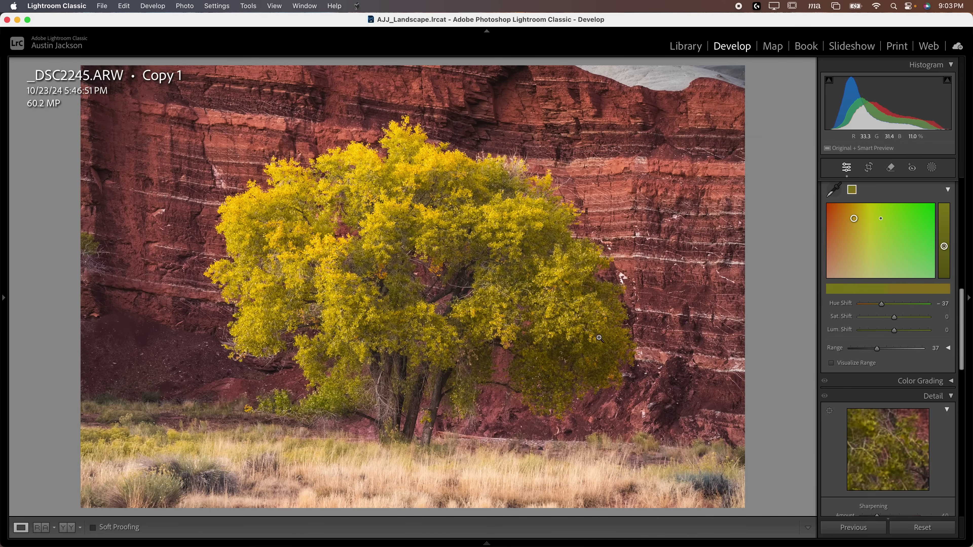
click(544, 247)
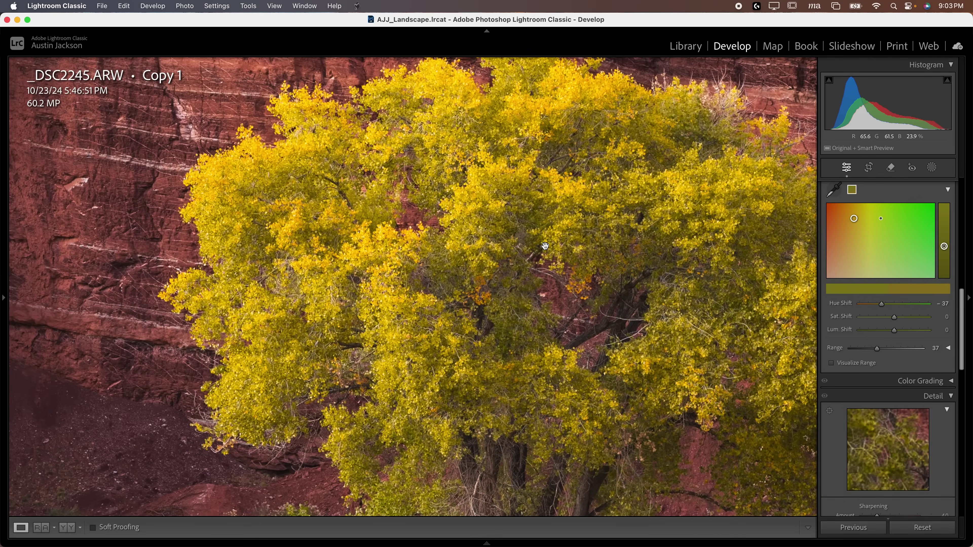
drag(626, 256, 322, 196)
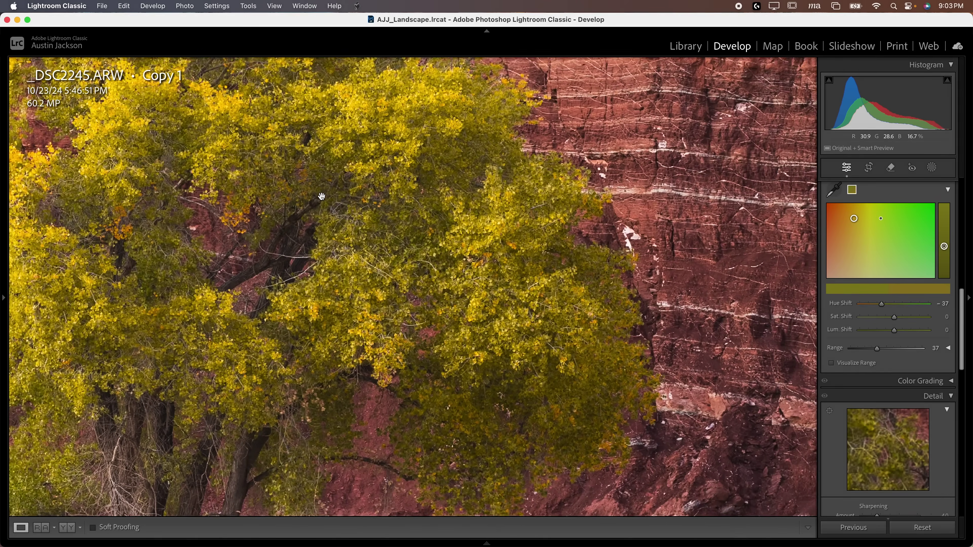
key(super+equal)
drag(388, 173, 417, 225)
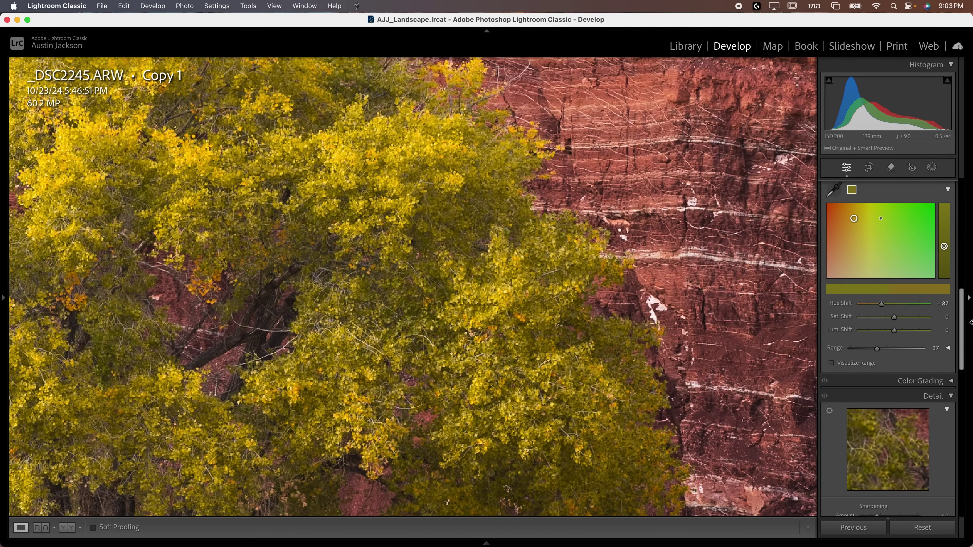
mouse_move(893, 331)
mouse_down()
mouse_move(914, 332)
mouse_move(877, 307)
mouse_up()
key(z)
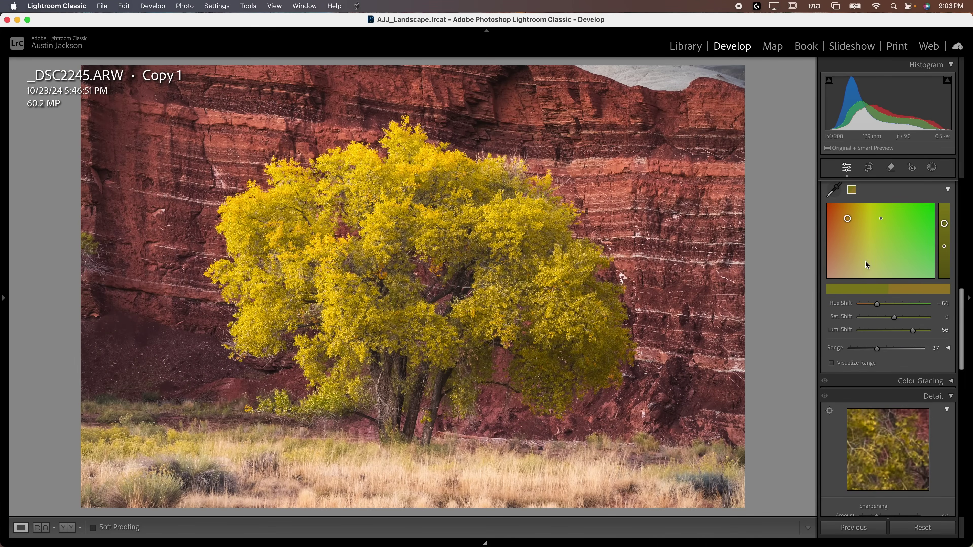
scroll(905, 324, up, 3)
click(824, 242)
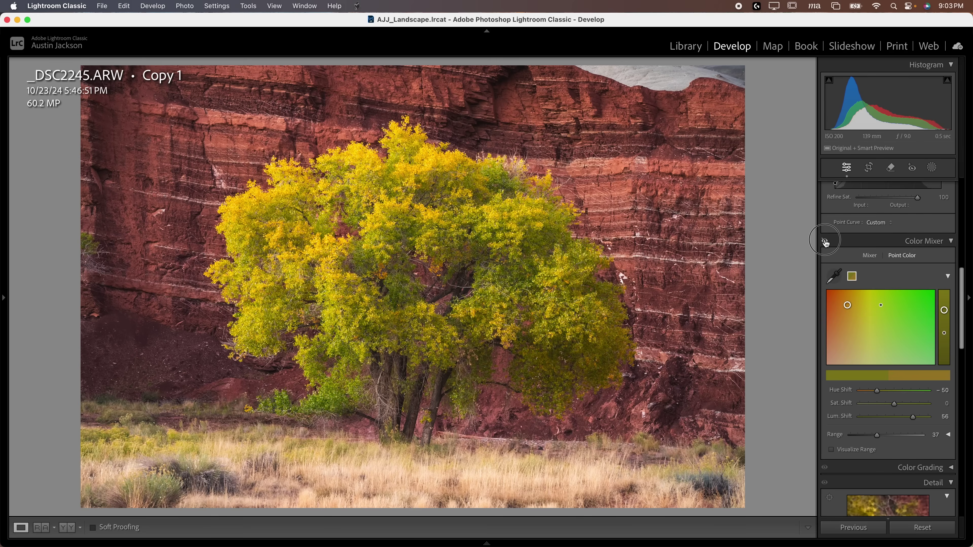
- Re-enable the mixer, resample the tree's yellow leaves and settle on Hue Shift −23 and Lum Shift +19
click(824, 241)
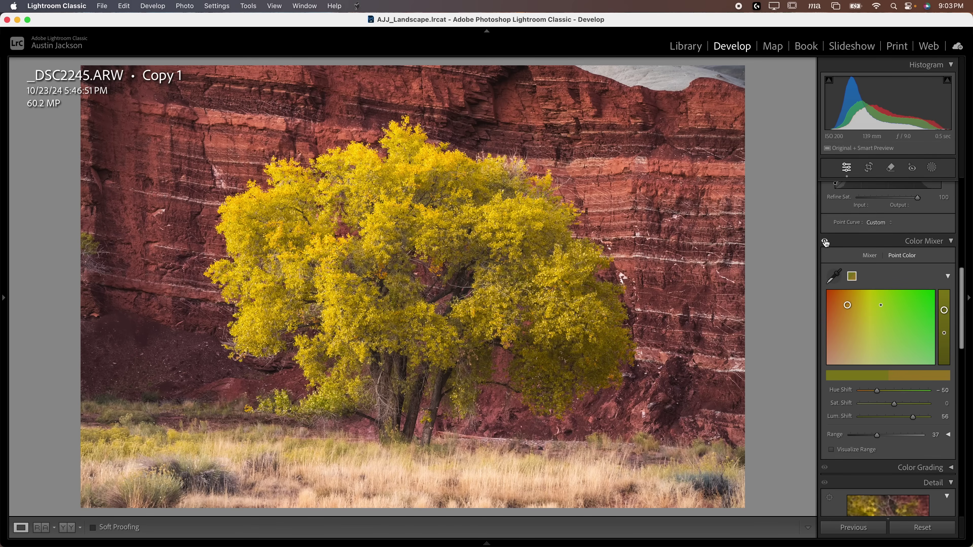
click(835, 277)
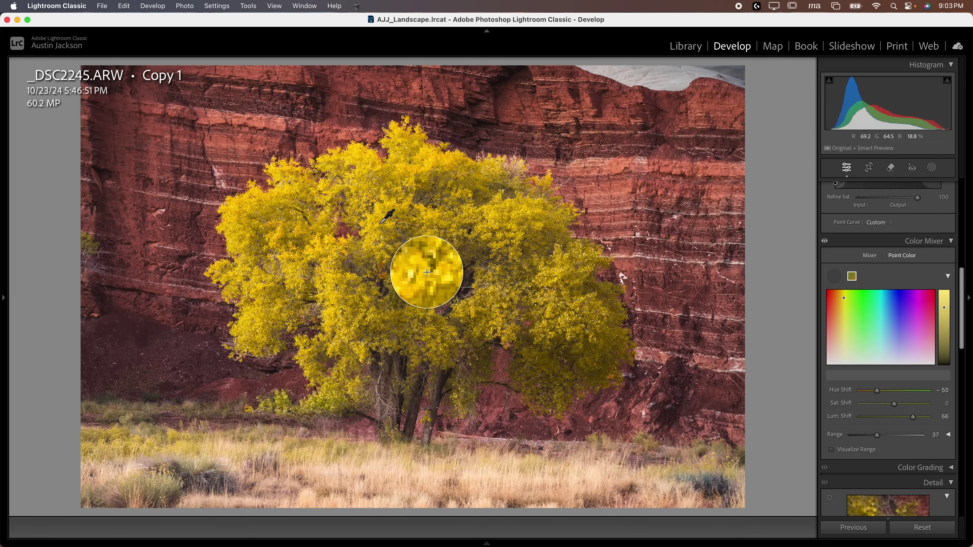
click(380, 225)
mouse_move(894, 390)
mouse_down()
mouse_move(903, 394)
mouse_move(861, 394)
mouse_move(915, 393)
mouse_move(913, 403)
mouse_move(888, 393)
mouse_move(906, 417)
mouse_move(885, 392)
mouse_up()
key(super+z)
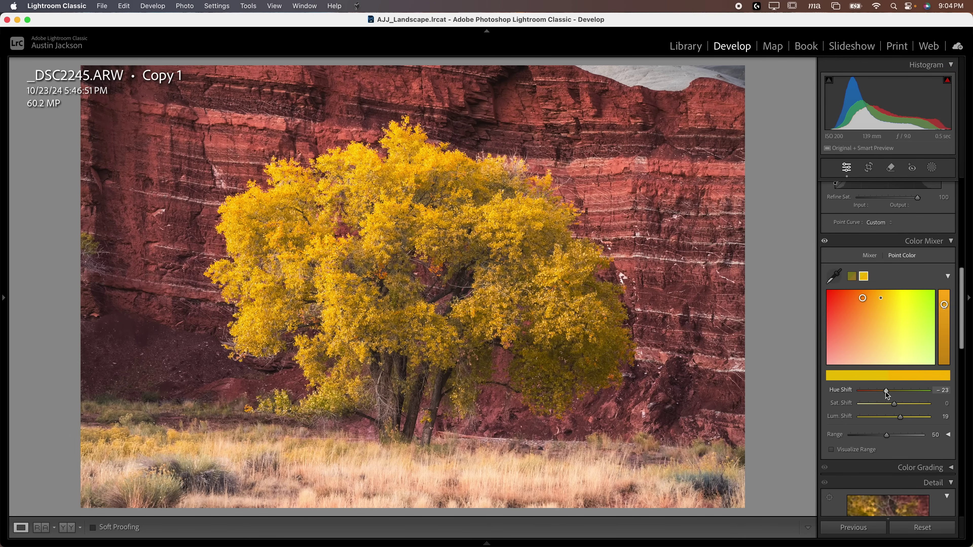
drag(887, 396, 888, 396)
key(super+z)
- Compare the photo with and without the mixer, then sample the red rock as a new point colour
click(824, 241)
click(825, 241)
click(836, 275)
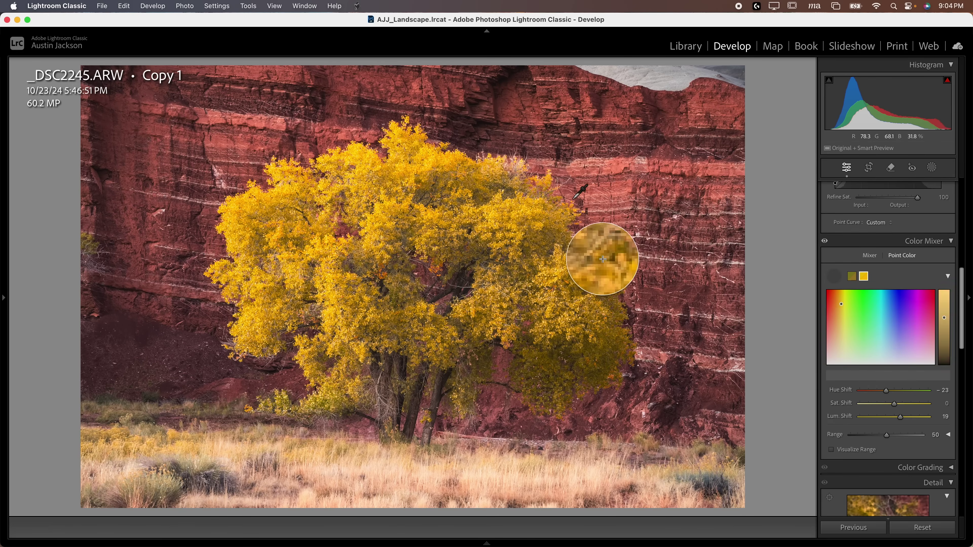
click(616, 169)
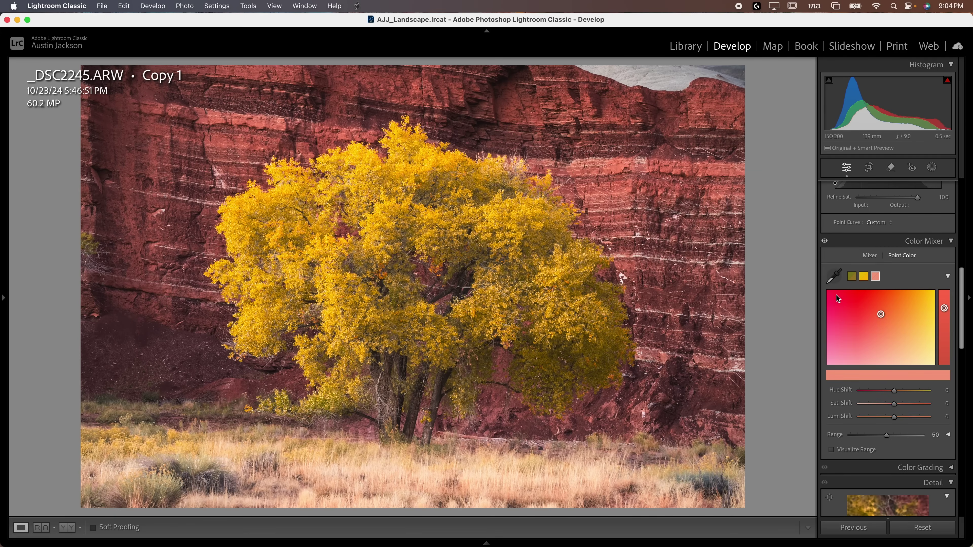
- Undo a trial hue shift, preview the red-rock sample with Visualize Range and set its Range to 0
mouse_move(892, 394)
mouse_down()
mouse_move(908, 397)
mouse_move(877, 396)
mouse_move(926, 399)
mouse_up()
key(super+z)
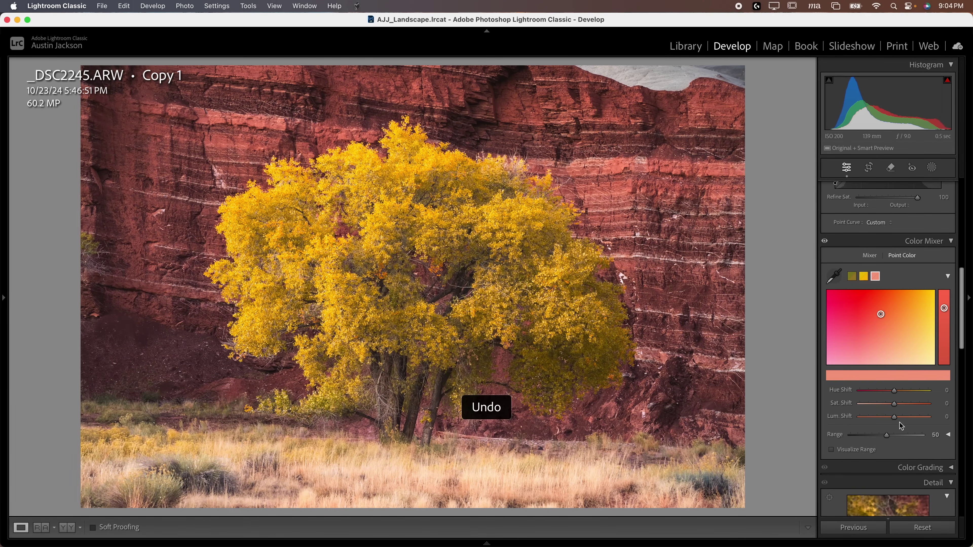
click(850, 452)
drag(889, 435, 842, 440)
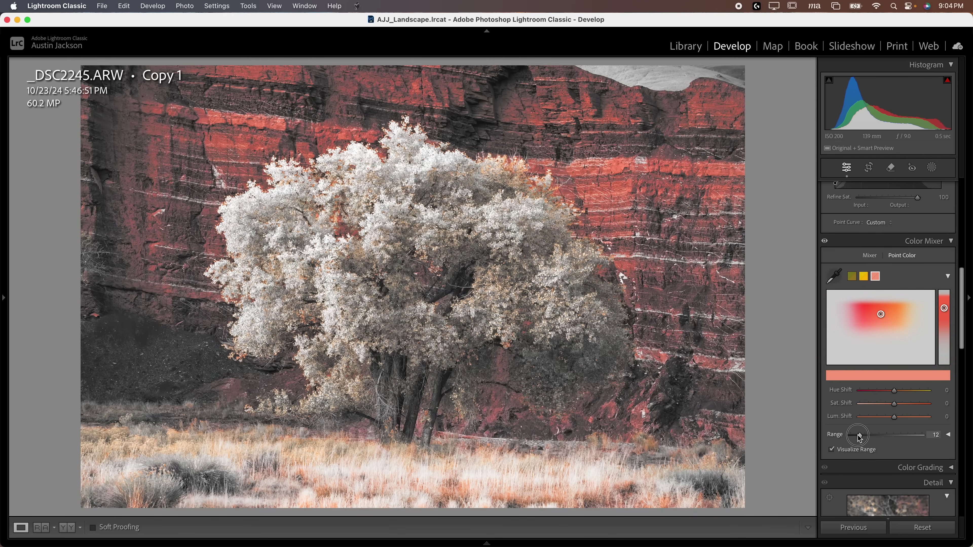
- Give the red rock Hue Shift −11, Sat Shift +10 and Lum Shift +15, comparing before and after
click(831, 449)
mouse_move(893, 390)
mouse_down()
mouse_move(811, 387)
mouse_move(900, 389)
mouse_move(875, 393)
mouse_move(890, 393)
mouse_up()
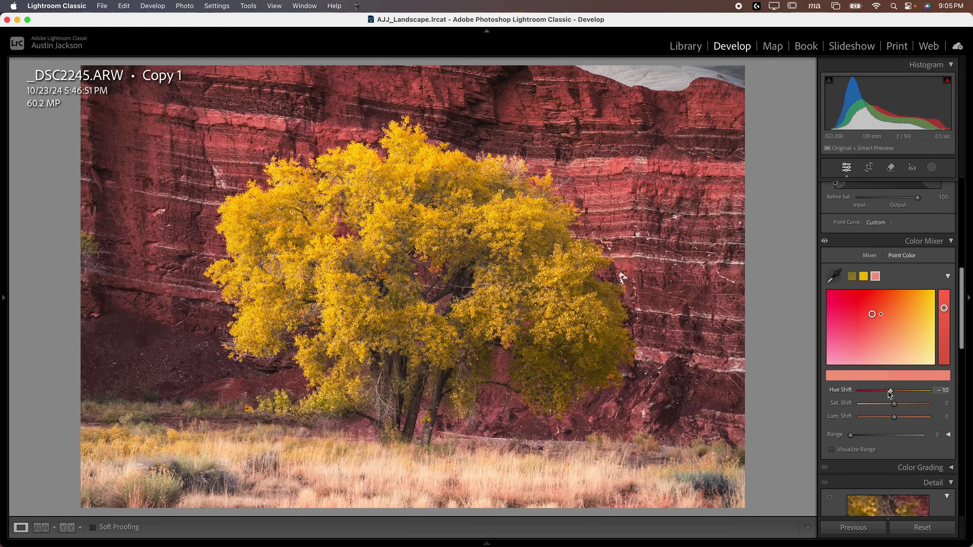
drag(891, 392, 902, 421)
click(825, 242)
click(825, 242)
click(825, 241)
click(825, 242)
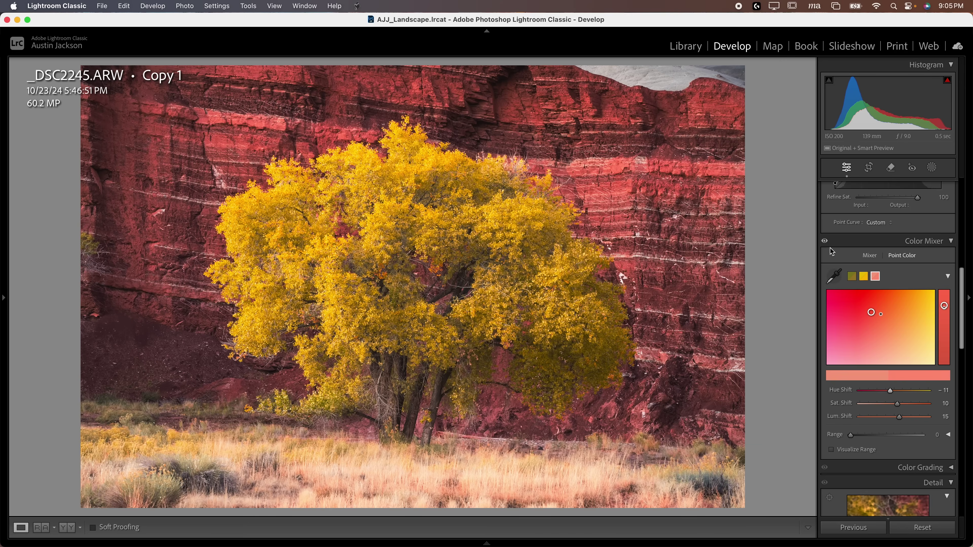
click(949, 435)
- Drag the rock's Hue Range lower limit to 0 and ease Hue Shift to −3, comparing before and after
scroll(892, 442, down, 3)
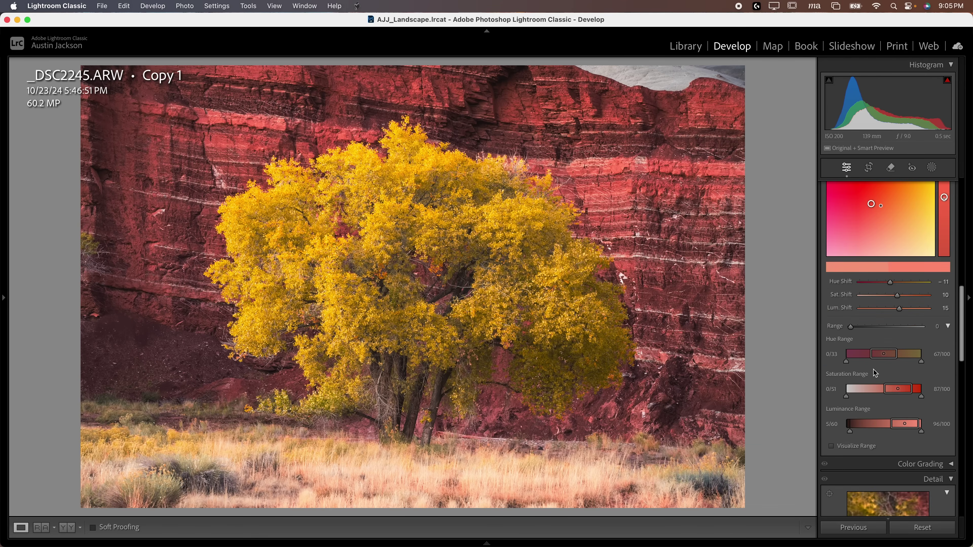
drag(870, 356, 832, 352)
drag(890, 282, 892, 286)
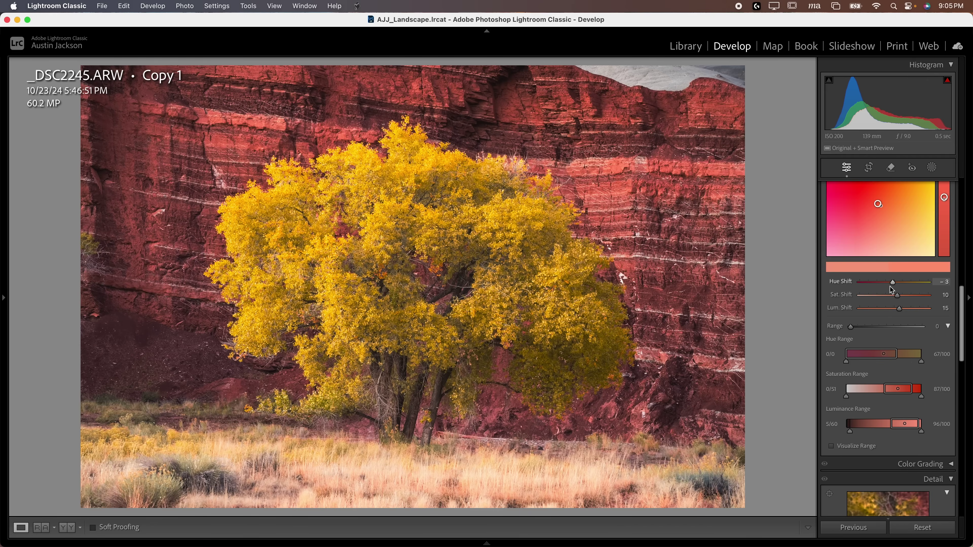
scroll(871, 317, up, 5)
click(825, 229)
click(825, 229)
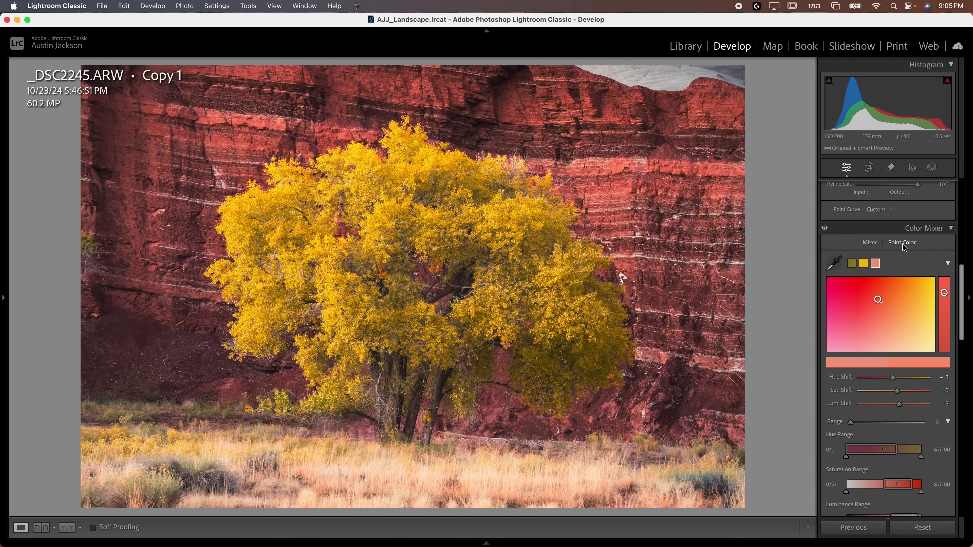
scroll(903, 283, down, 5)
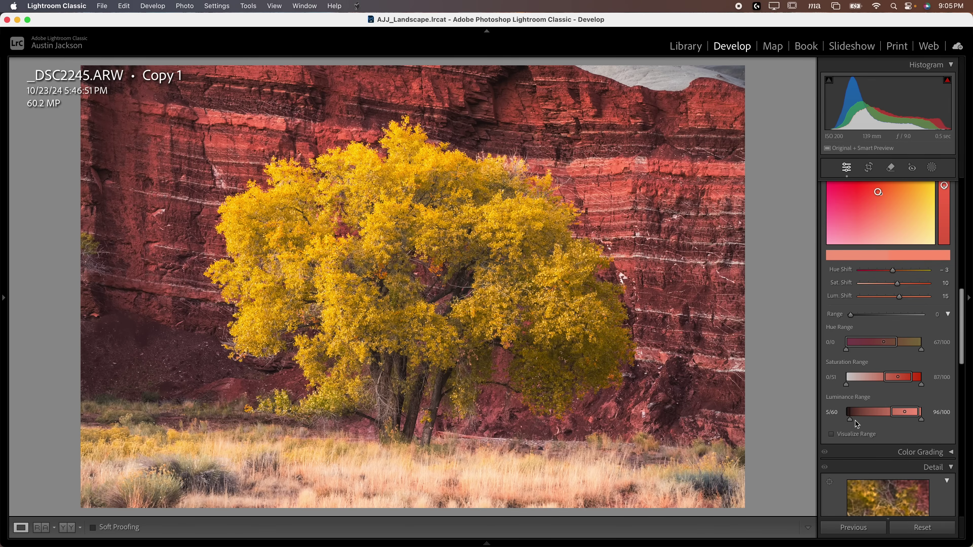
click(947, 315)
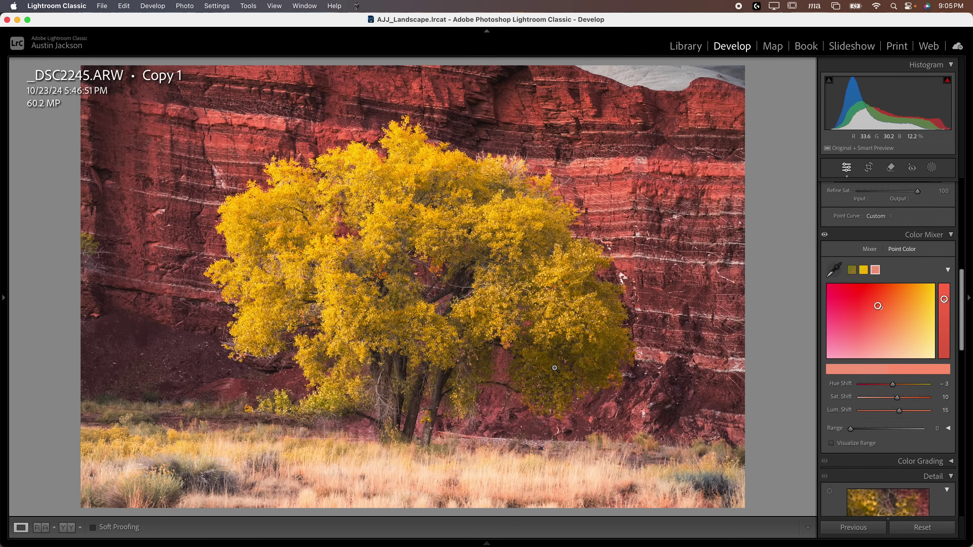
click(825, 235)
click(825, 235)
- Compare the photo with and without colour mixing, then show the HSL mixer sliders for the hot-spring photo
click(825, 235)
click(826, 235)
click(825, 236)
click(825, 236)
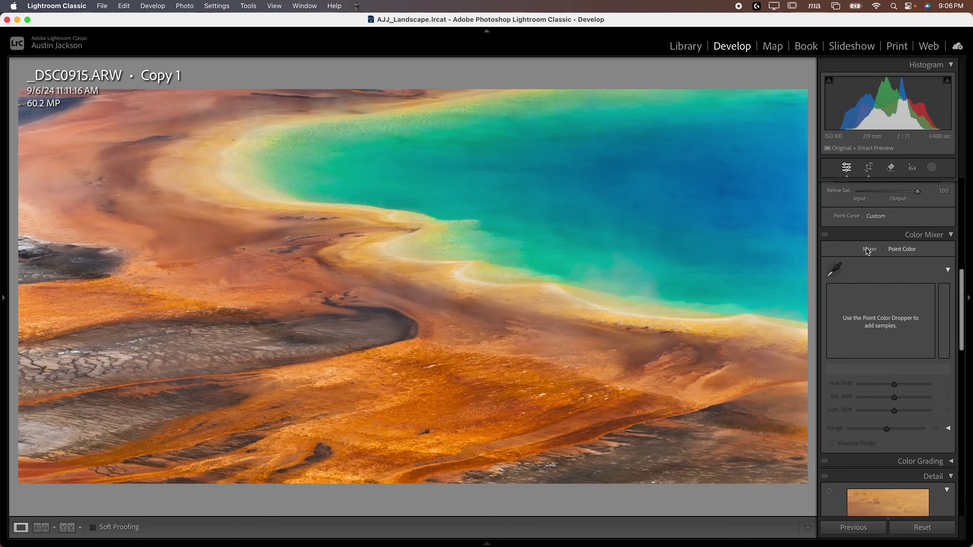
click(868, 250)
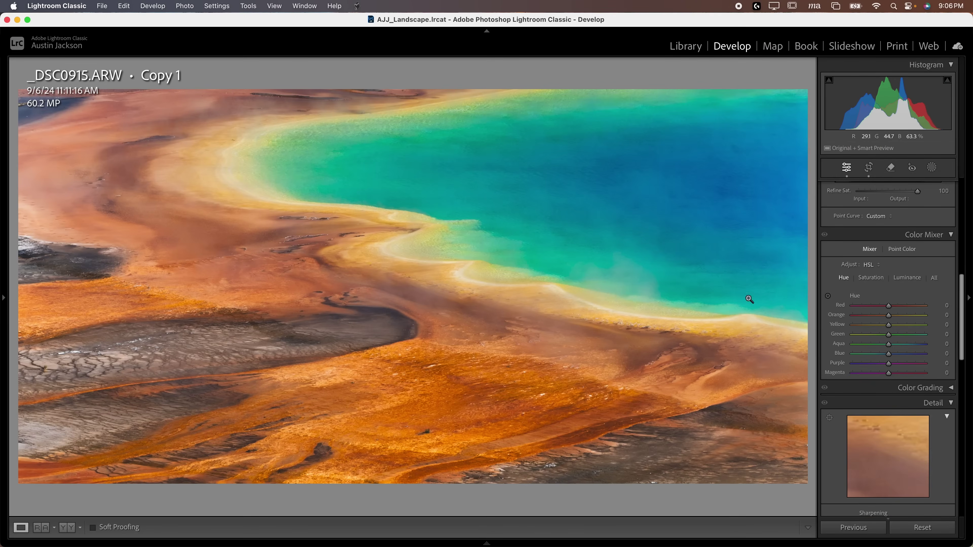
- In HSL Luminance, raise Blue to +100 and drag Aqua down to -100
click(907, 277)
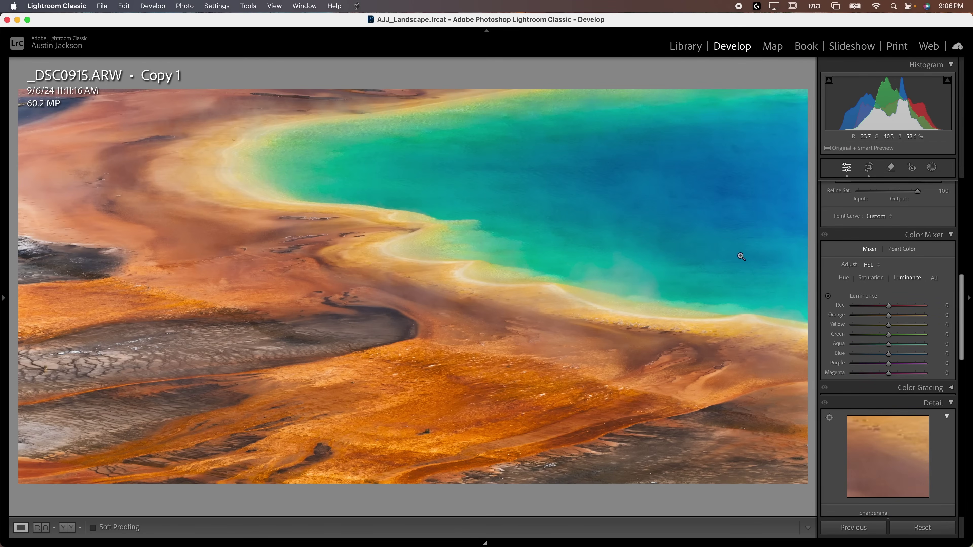
drag(889, 357, 922, 352)
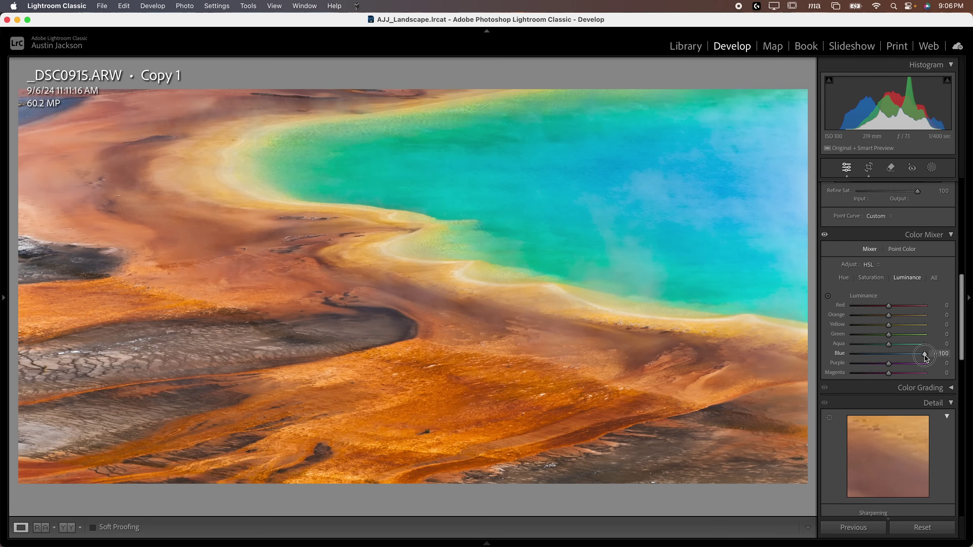
click(935, 345)
drag(926, 344, 853, 344)
- Inspect the water up close, then undo the Aqua Luminance change back to 0
click(592, 127)
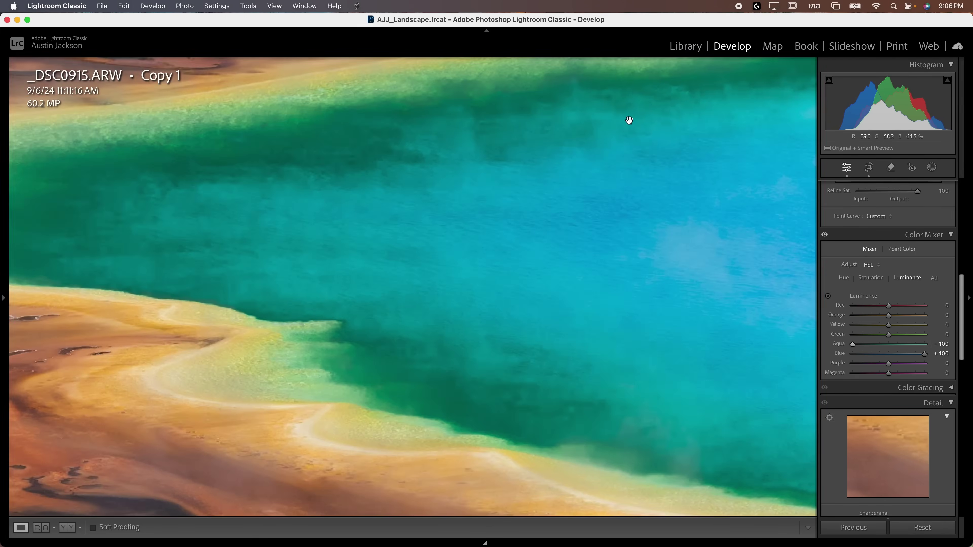
drag(623, 119, 553, 183)
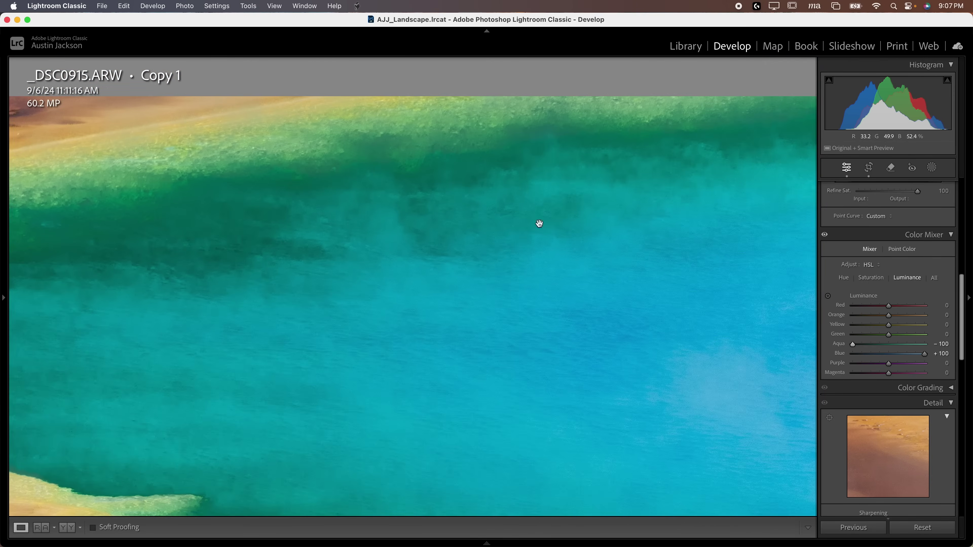
click(632, 266)
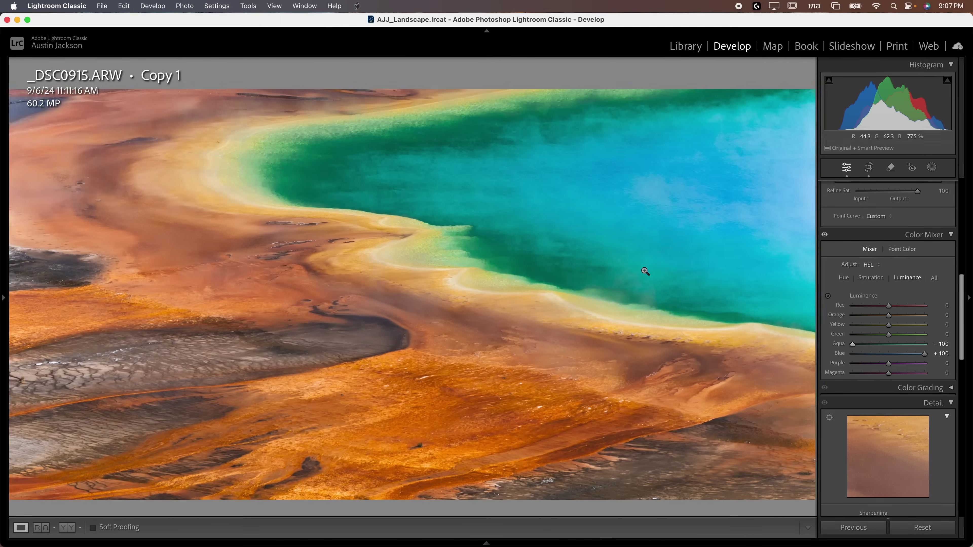
key(super+z)
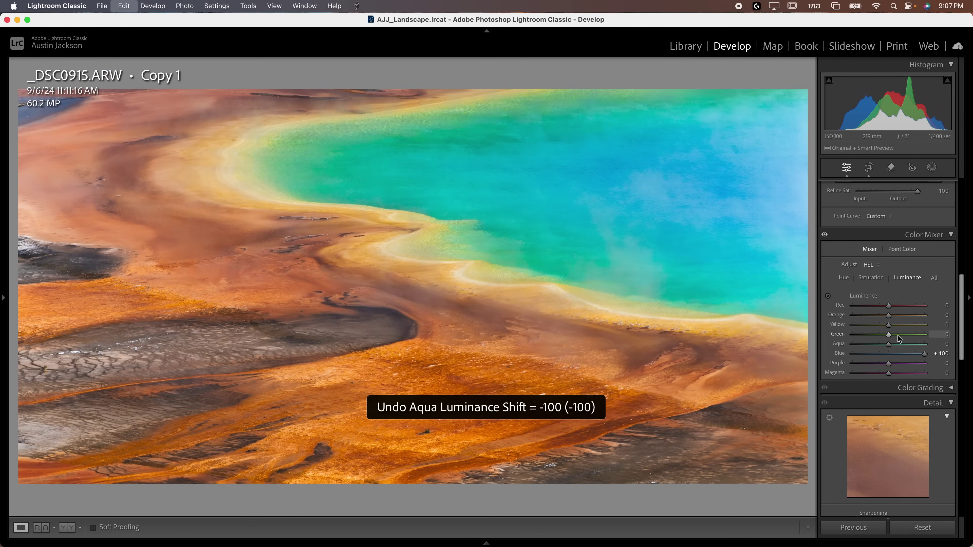
- Undo Blue Luminance and sample the blue-green water in Point Color, trying Range 100 and a deeper-blue hue shift
key(super+z)
click(900, 249)
click(832, 268)
click(605, 221)
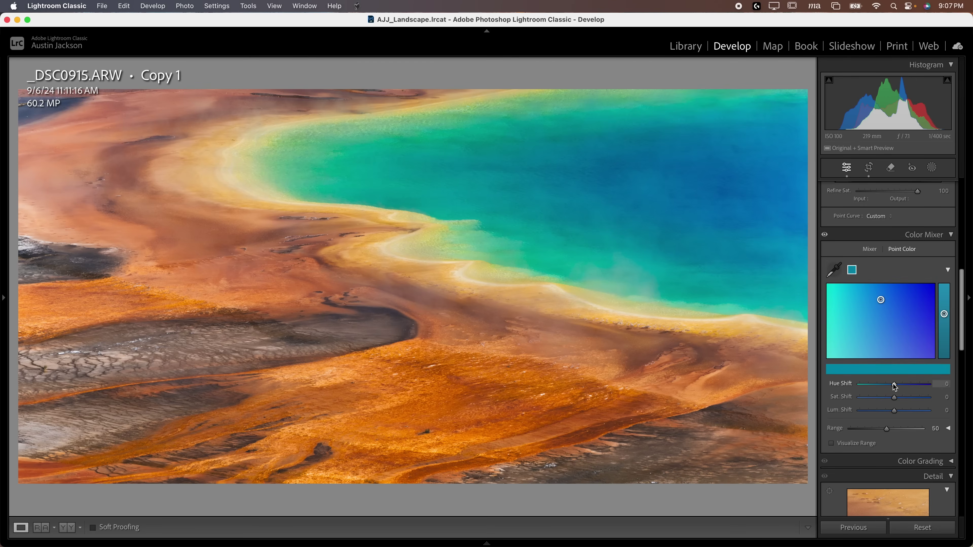
drag(888, 429, 922, 429)
drag(893, 384, 898, 416)
- Undo the water's hue, luminance and range changes and remove the water sample
key(super+z)
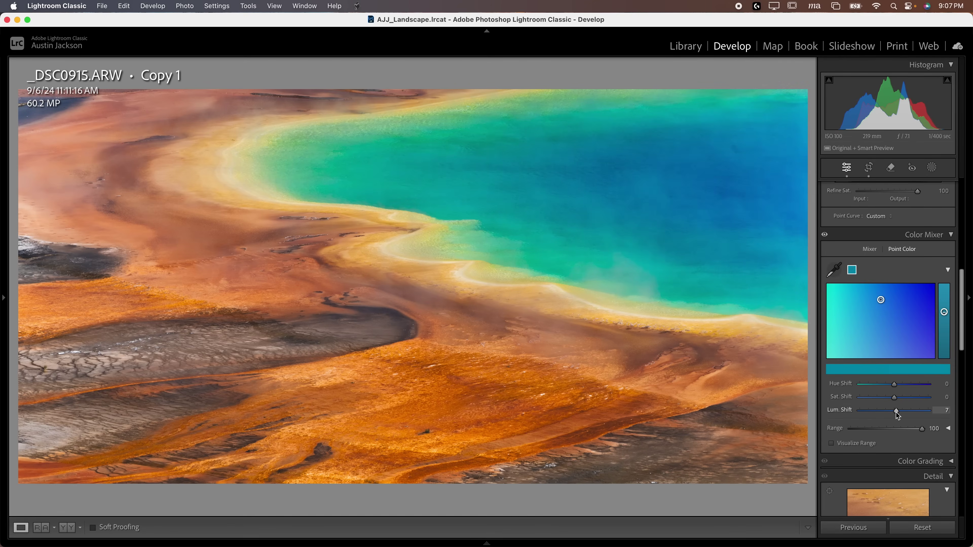
key(super+z)
key(super+z)
key(super+z)
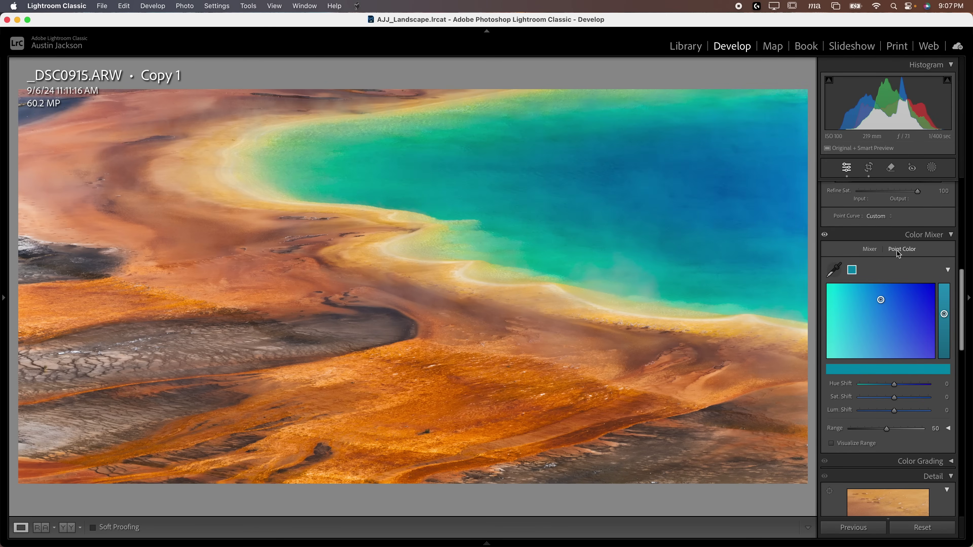
key(super+z)
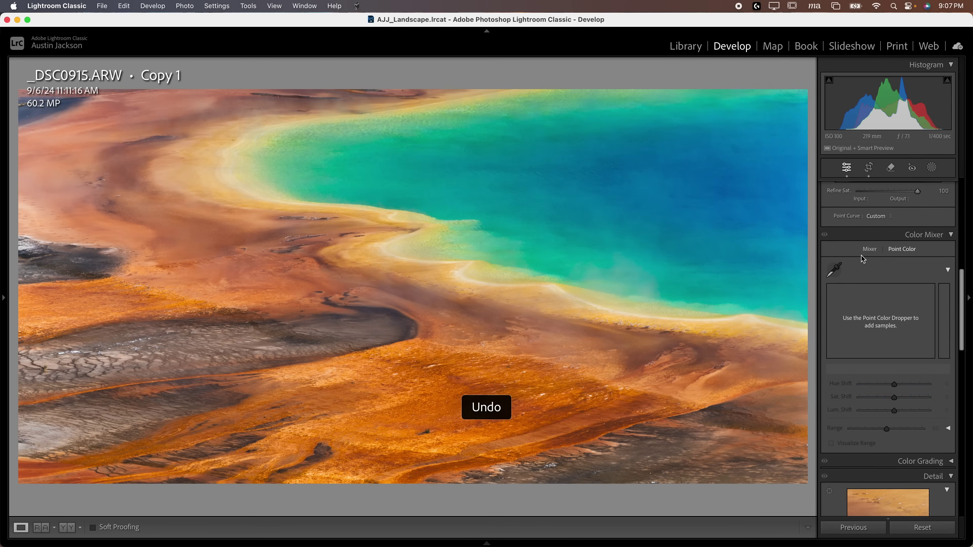
- Create Mask 1 as a Color Range mask sampled from the hot-spring pool
click(932, 169)
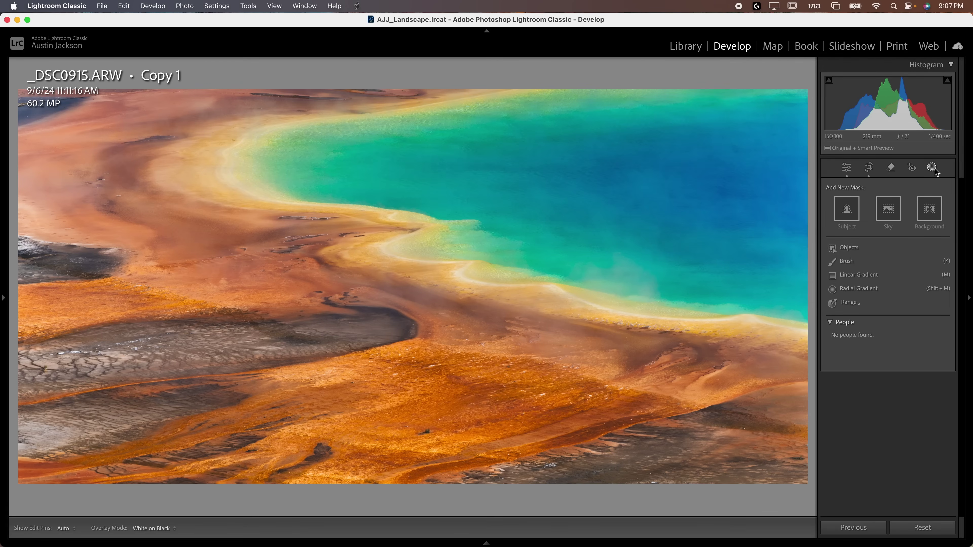
click(850, 304)
click(867, 324)
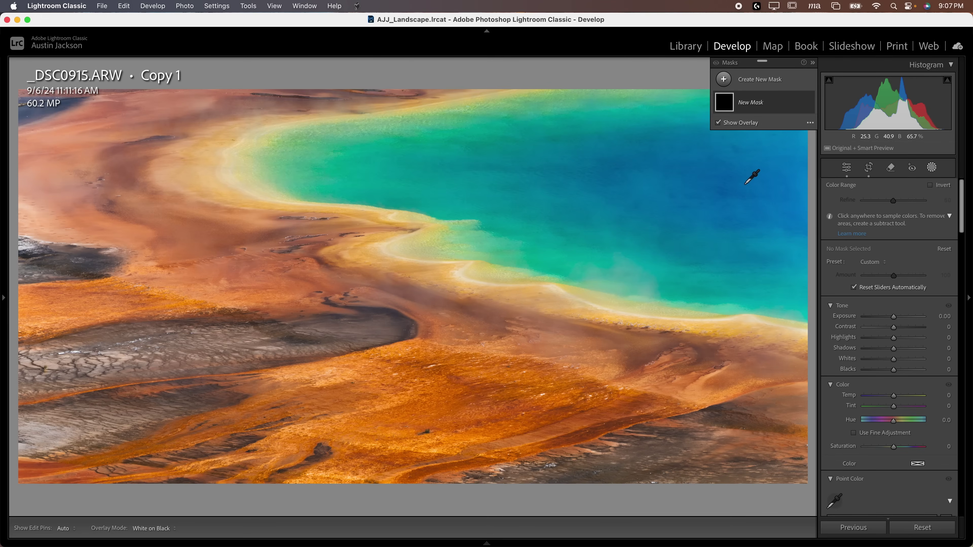
click(739, 194)
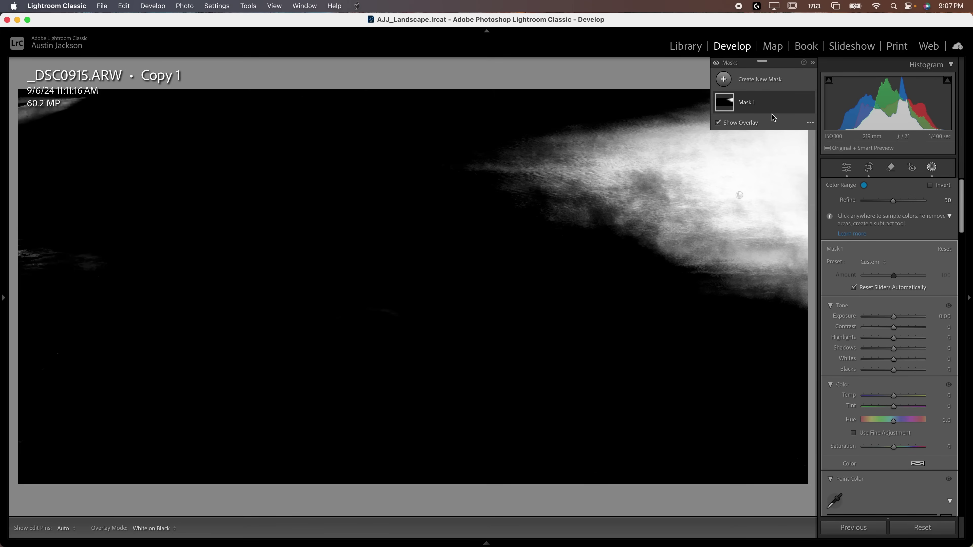
- Add a Color Range 2 component to Mask 1 sampled from the lighter turquoise water
click(764, 105)
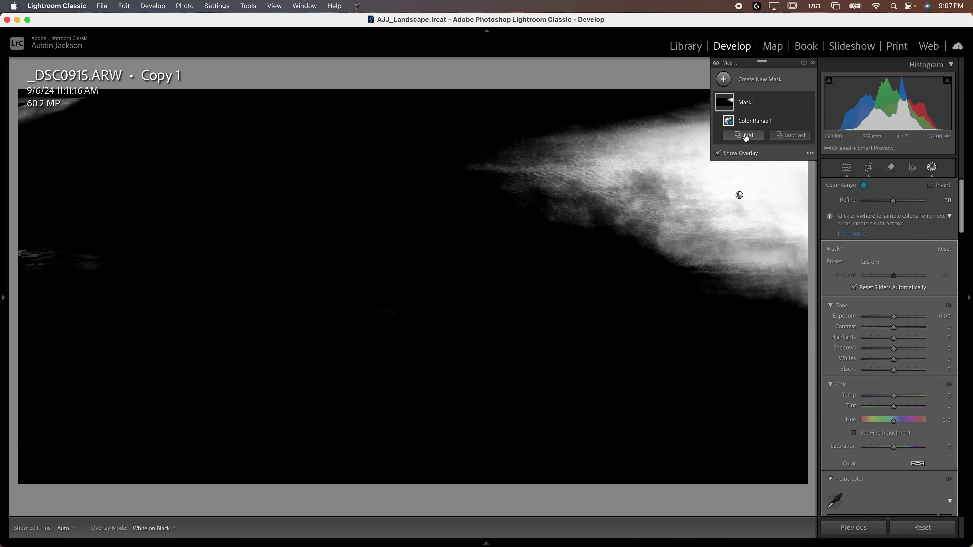
click(749, 134)
click(759, 277)
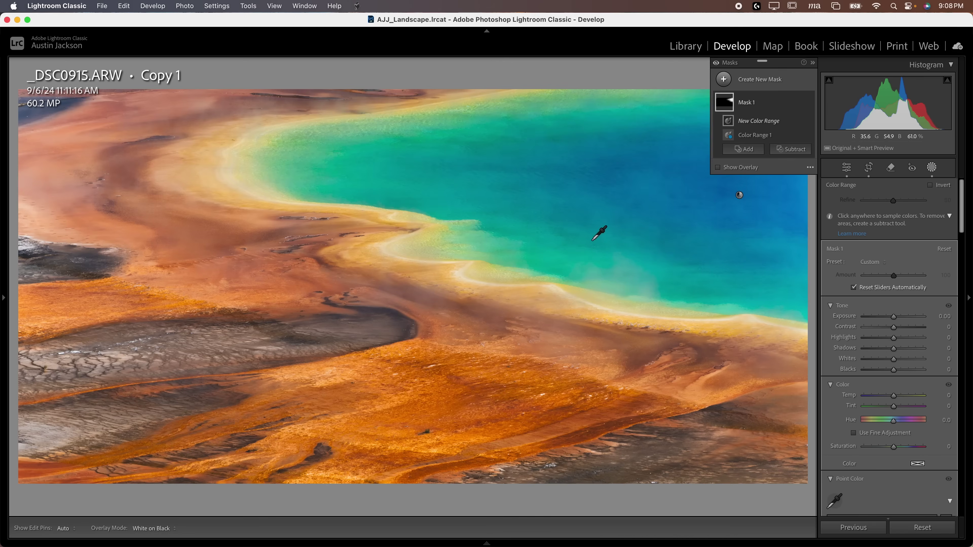
click(409, 183)
mouse_move(732, 104)
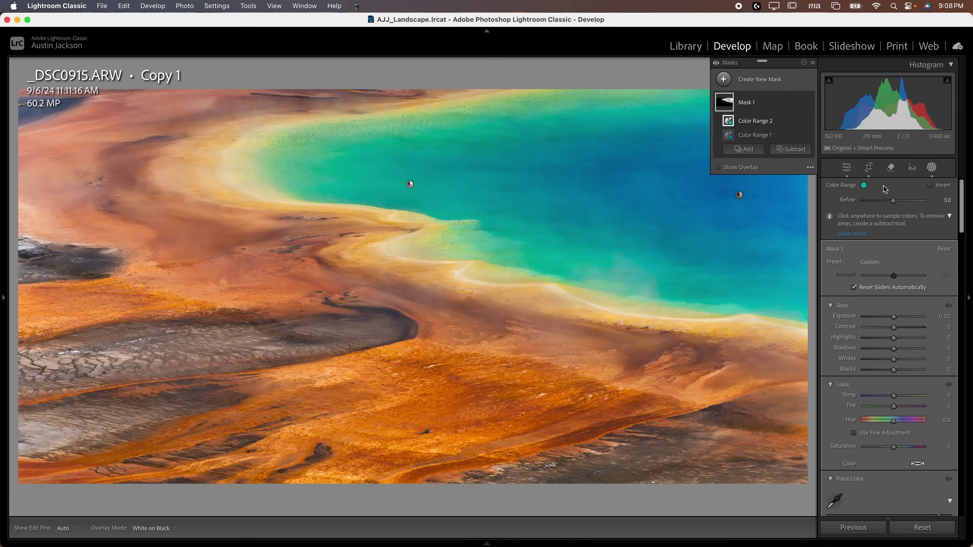
- Turn the mask overlay on and raise the colour range Refine to about 77
mouse_move(730, 123)
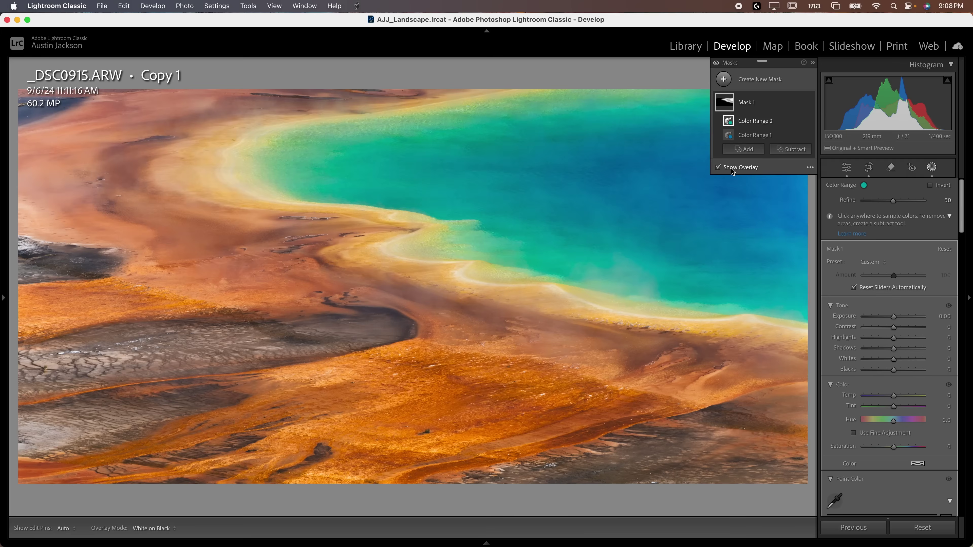
click(724, 167)
mouse_move(893, 200)
mouse_down()
mouse_move(963, 201)
mouse_move(900, 205)
mouse_move(925, 205)
mouse_move(909, 208)
mouse_up()
- Select Mask 1 and bring up its Subtract options
click(760, 135)
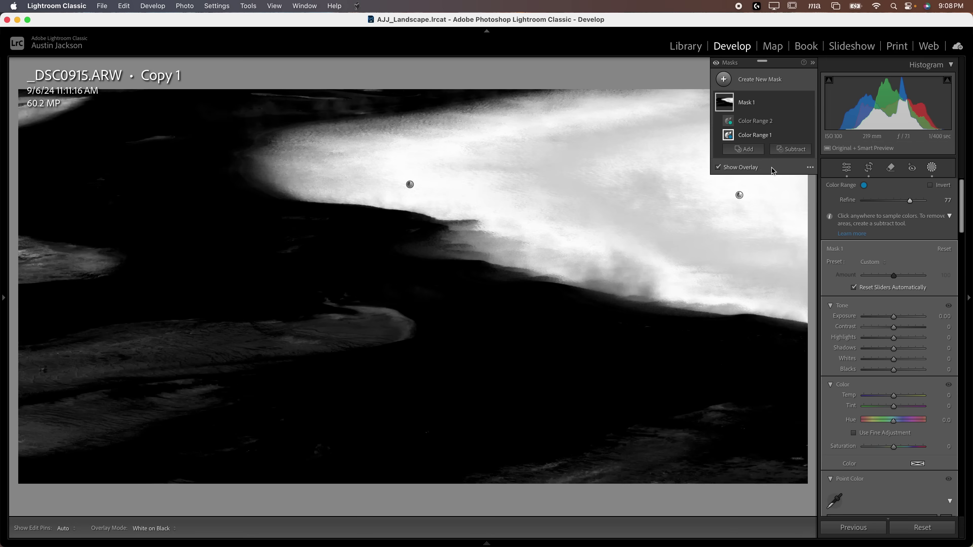
click(760, 109)
click(761, 107)
click(794, 150)
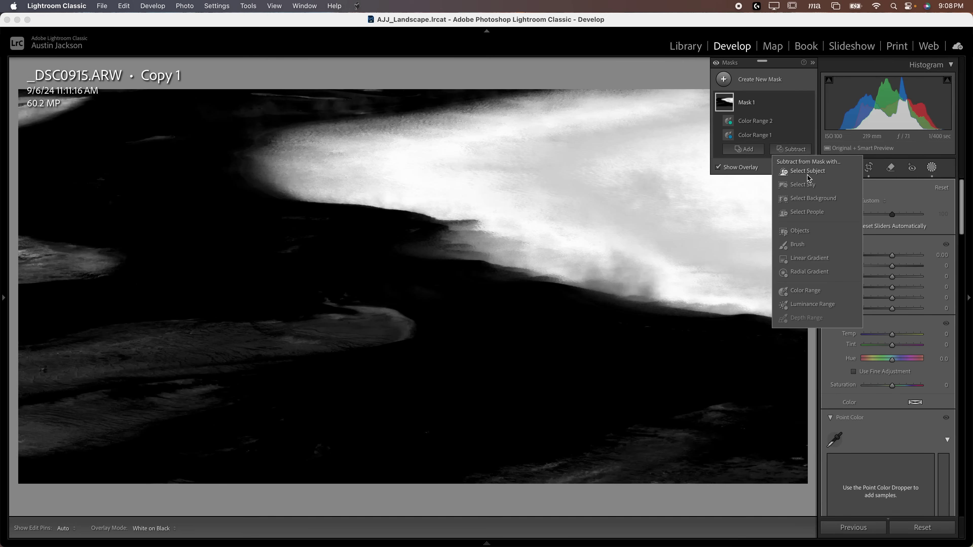
- Subtract a brush from Mask 1, painting out the stray grey areas at the lower and upper left
click(798, 244)
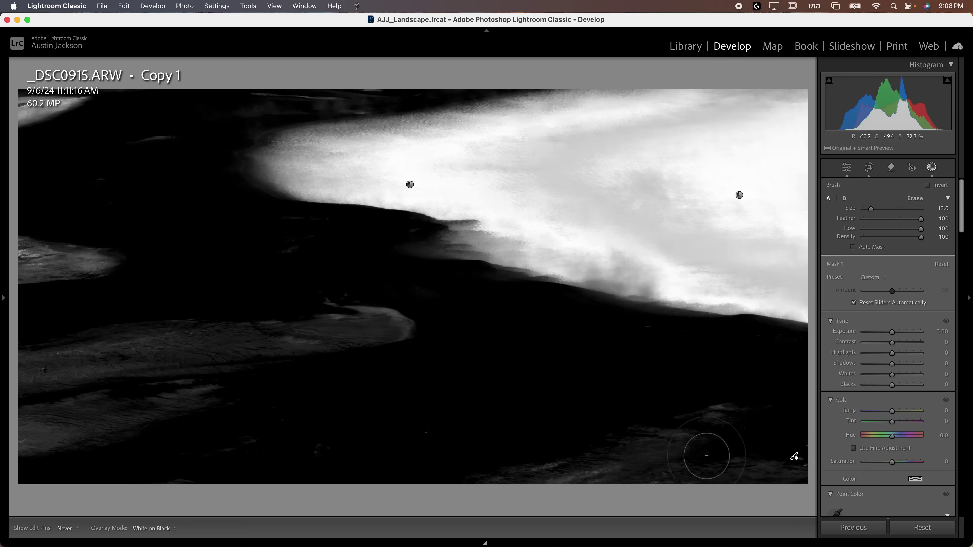
mouse_move(590, 447)
mouse_down()
mouse_move(310, 341)
mouse_move(419, 341)
mouse_move(59, 365)
mouse_move(124, 412)
mouse_move(65, 234)
mouse_move(96, 266)
mouse_up()
drag(276, 254, 239, 245)
mouse_move(153, 159)
mouse_down()
mouse_move(149, 138)
mouse_move(34, 113)
mouse_up()
mouse_move(169, 99)
mouse_down()
mouse_move(211, 105)
mouse_move(410, 44)
mouse_move(282, 87)
mouse_move(150, 105)
mouse_up()
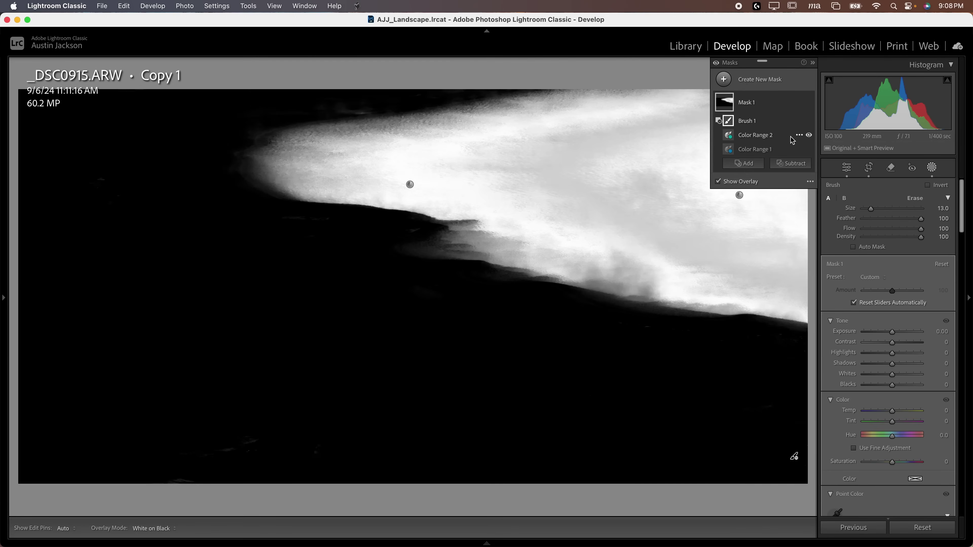
- Try Exposure and Whites boosts on the masked water, then undo them, leaving tone sliders at 0
click(745, 182)
drag(890, 332, 897, 332)
key(super+z)
key(o)
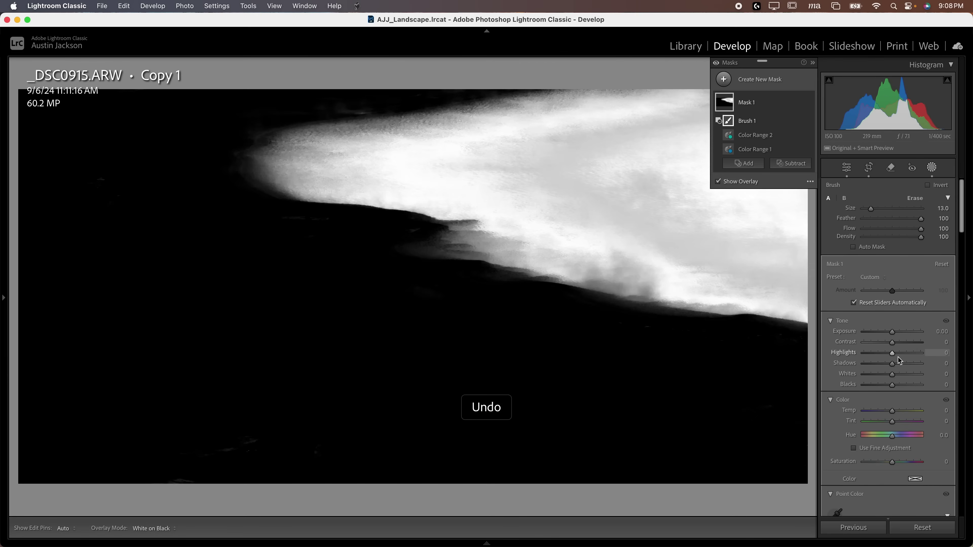
scroll(919, 287, down, 5)
scroll(891, 333, up, 2)
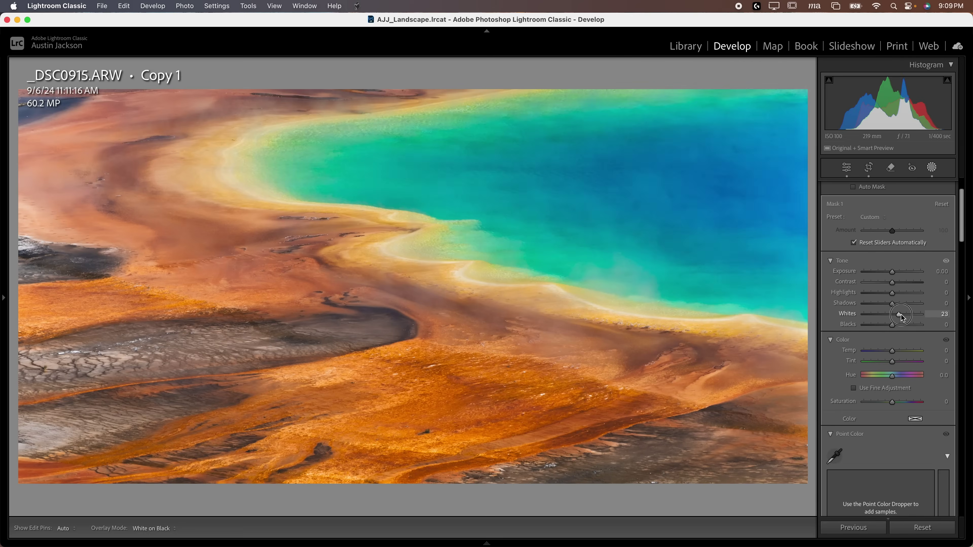
key(super+z)
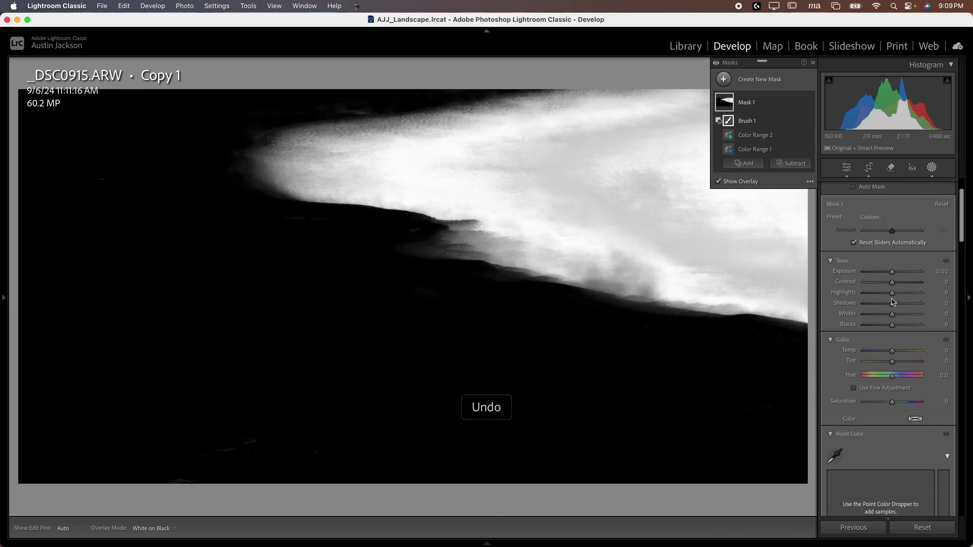
key(super+z)
key(super+z)
drag(892, 317, 914, 316)
key(super+z)
scroll(878, 397, down, 3)
key(o)
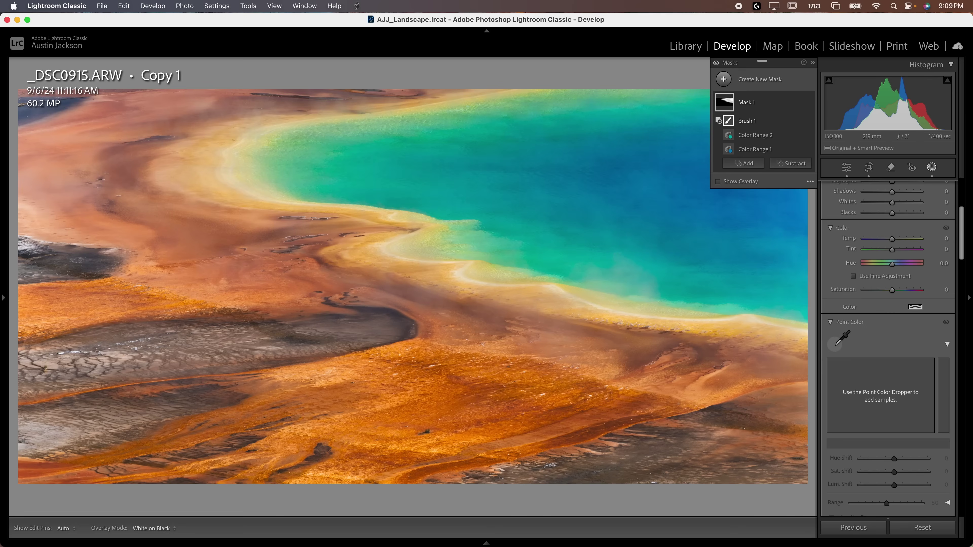
click(839, 339)
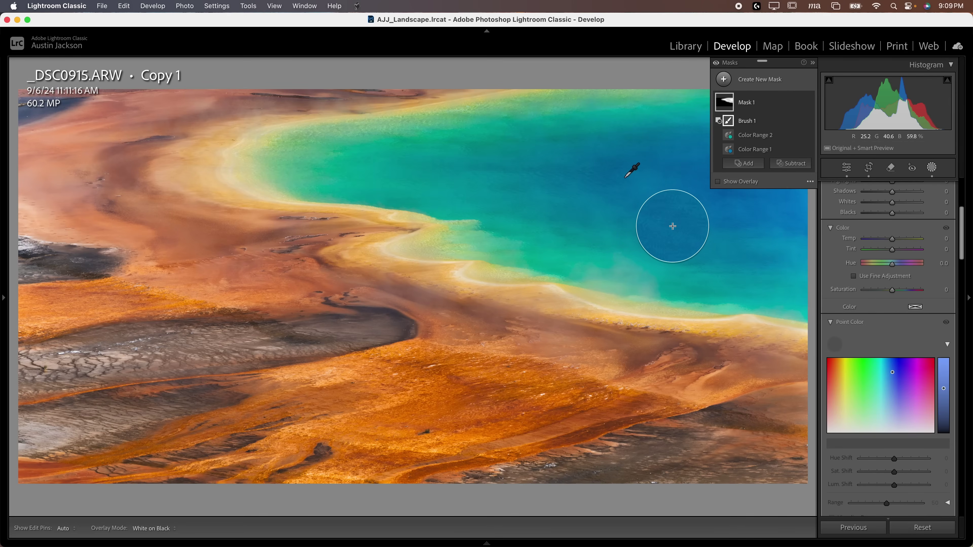
click(636, 224)
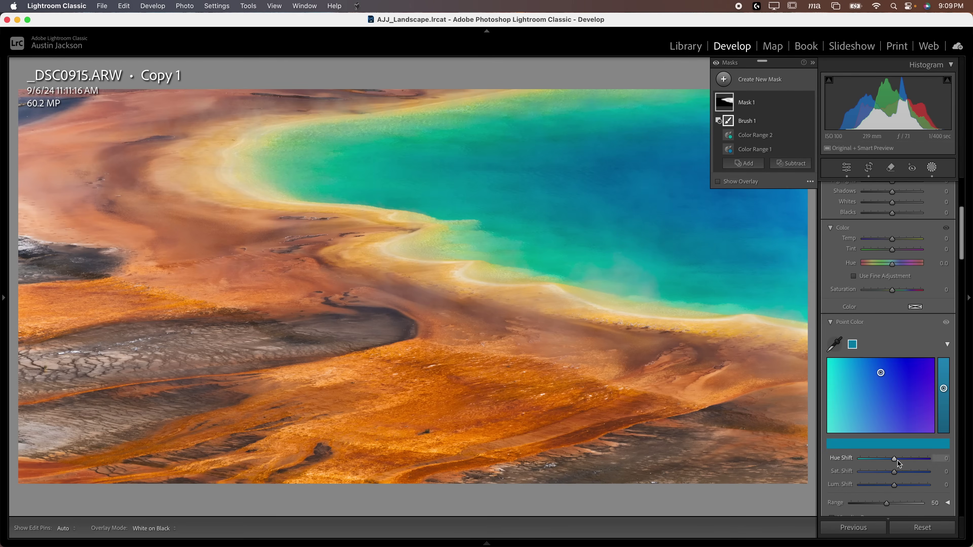
drag(888, 506, 922, 505)
scroll(889, 409, down, 2)
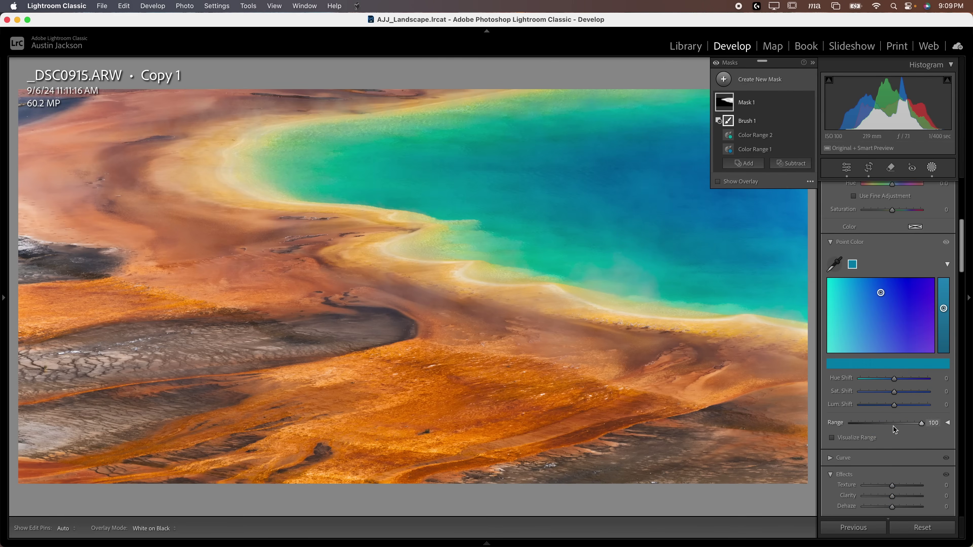
drag(895, 405, 927, 405)
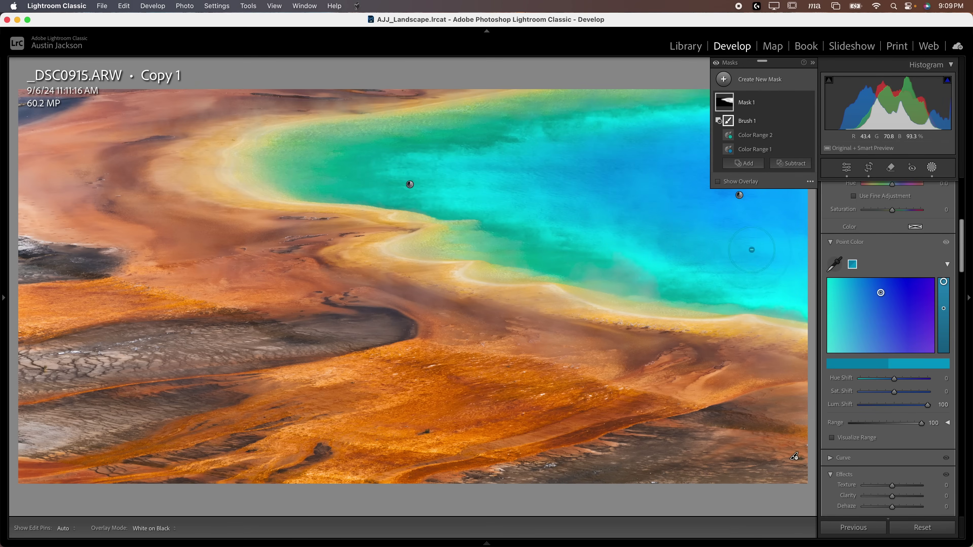
key(super+z)
key(super+z)
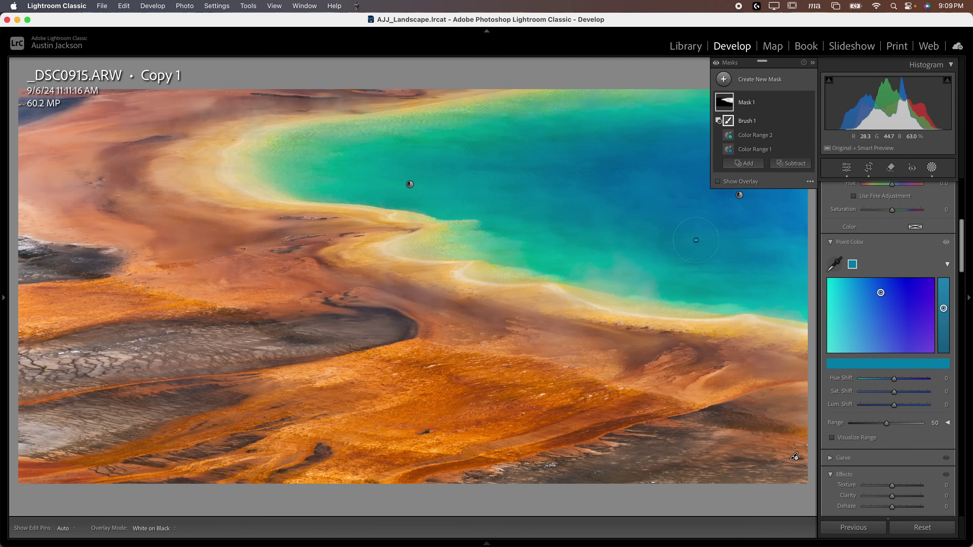
right_click(853, 270)
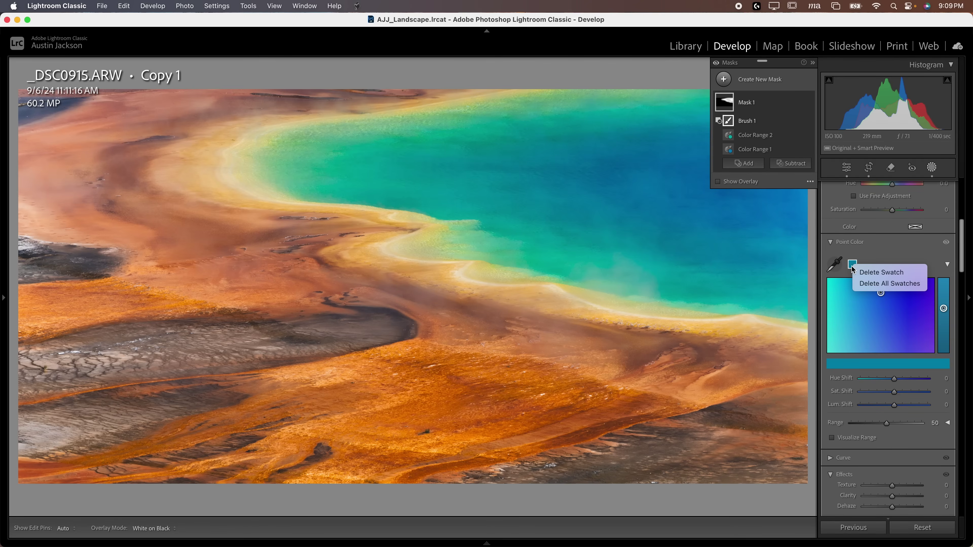
click(866, 274)
key(o)
click(831, 242)
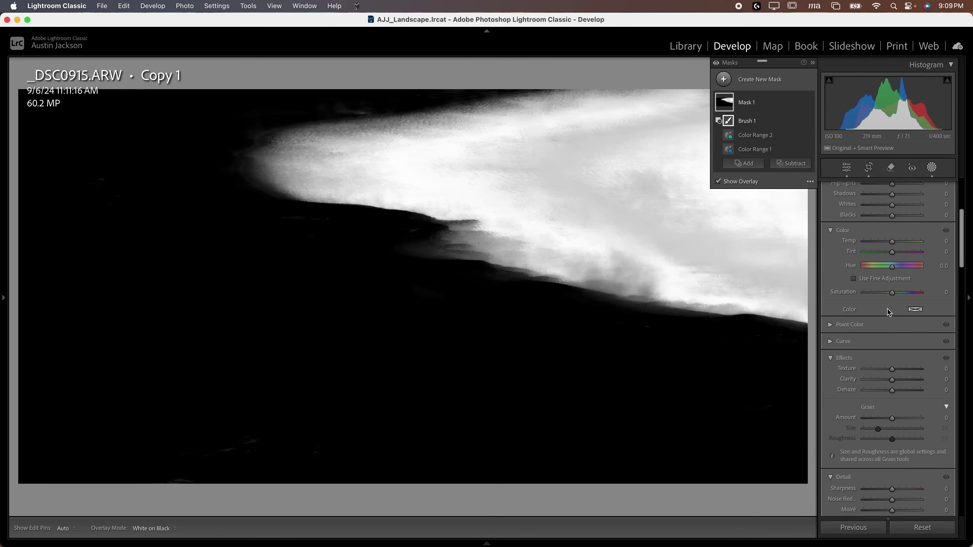
- Set the pool mask's Whites to about 57, reduce Saturation, and undo a trial Hue change
scroll(881, 337, up, 5)
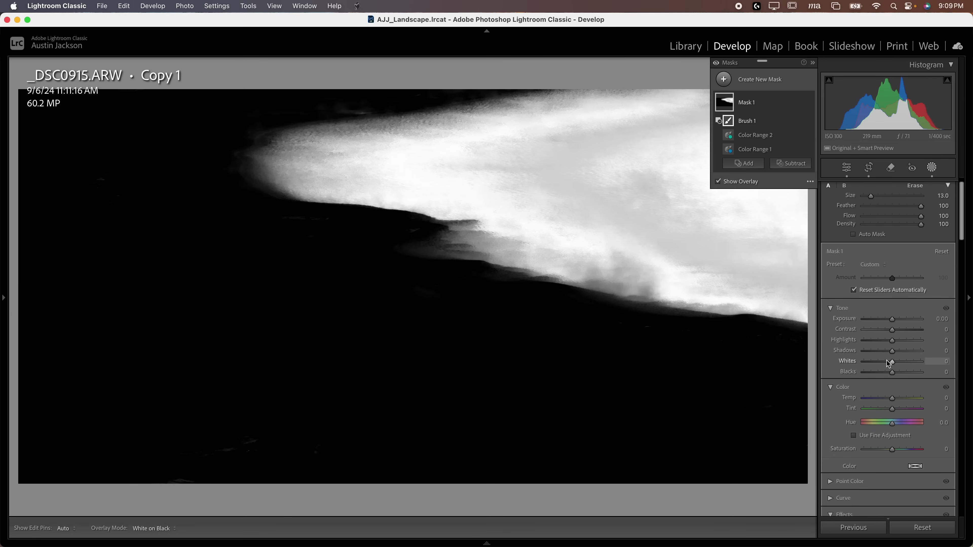
drag(892, 319, 897, 320)
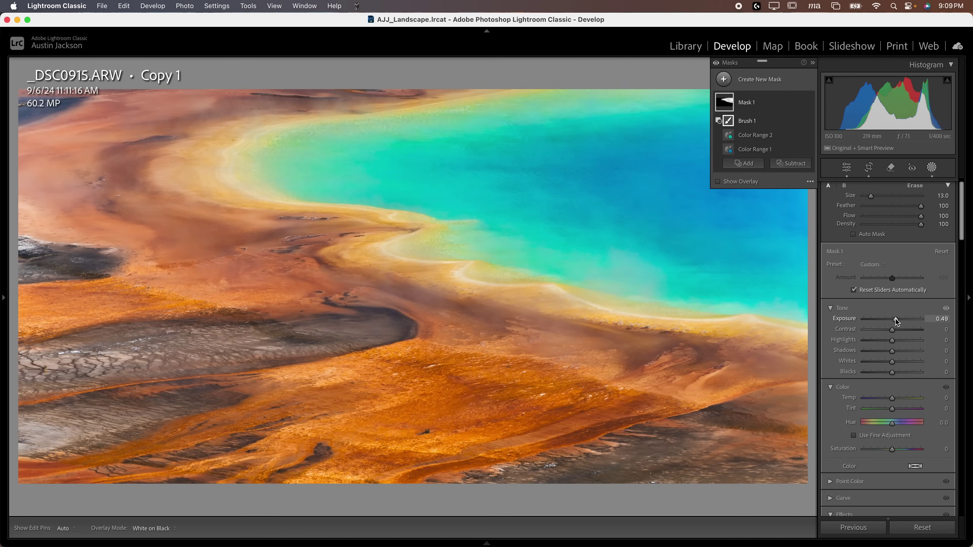
key(super+z)
drag(892, 364, 936, 361)
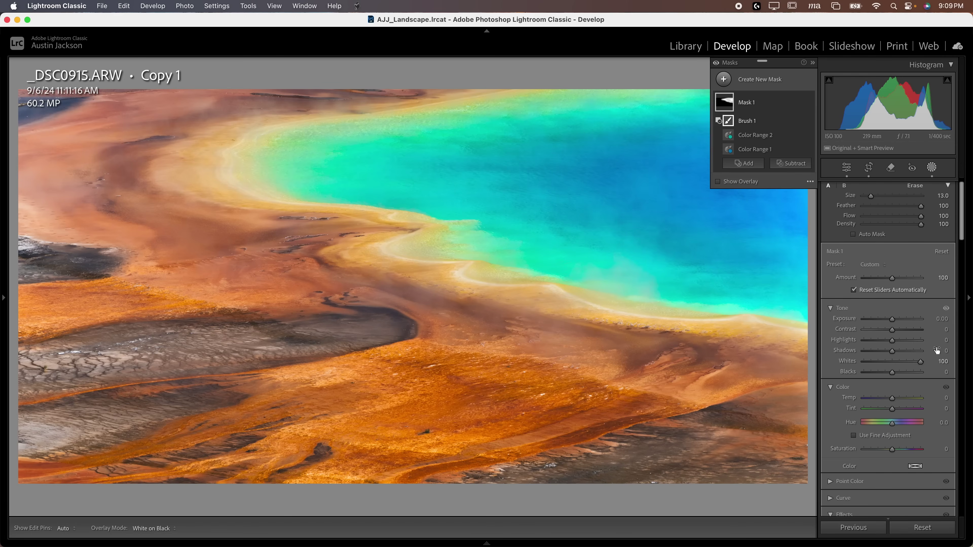
mouse_move(931, 363)
mouse_down()
mouse_move(904, 363)
mouse_move(918, 362)
mouse_up()
drag(887, 451, 897, 427)
key(super+z)
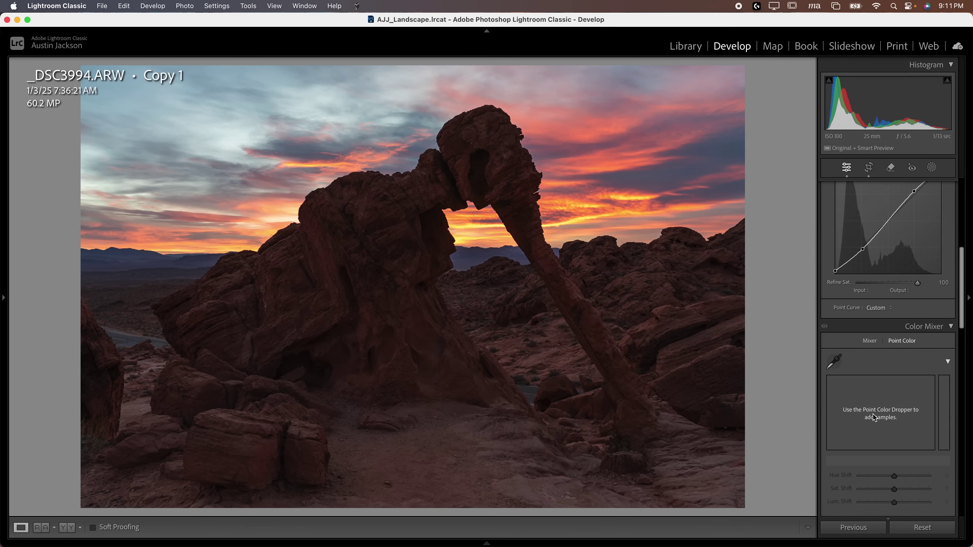
click(869, 341)
click(871, 369)
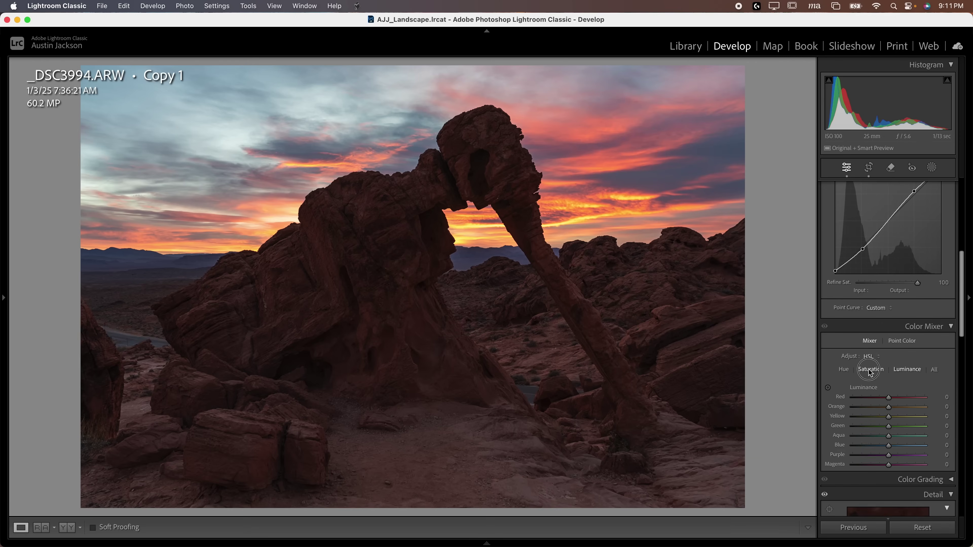
click(906, 446)
drag(906, 450, 928, 448)
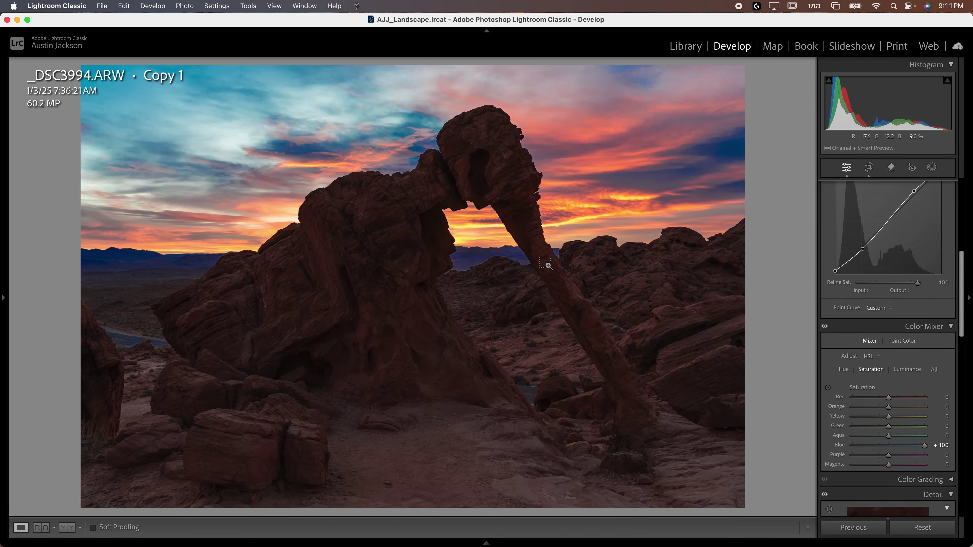
key(super+z)
scroll(884, 269, up, 10)
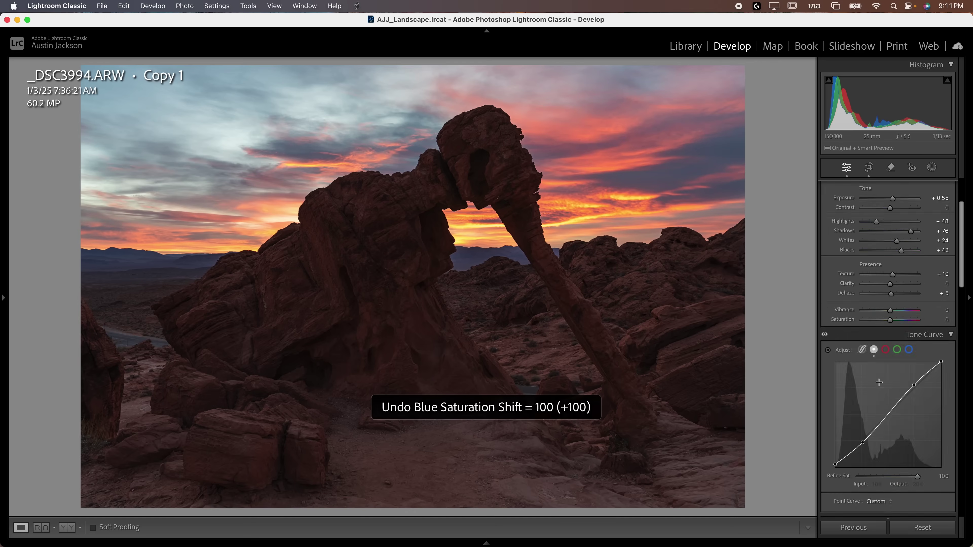
drag(885, 250, 875, 252)
key(super+z)
scroll(881, 403, down, 10)
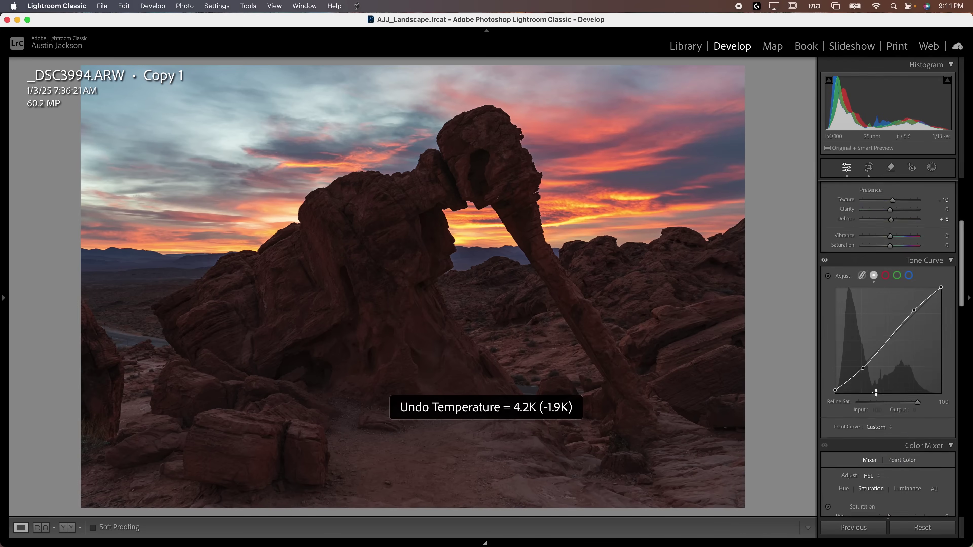
scroll(881, 403, down, 3)
click(902, 264)
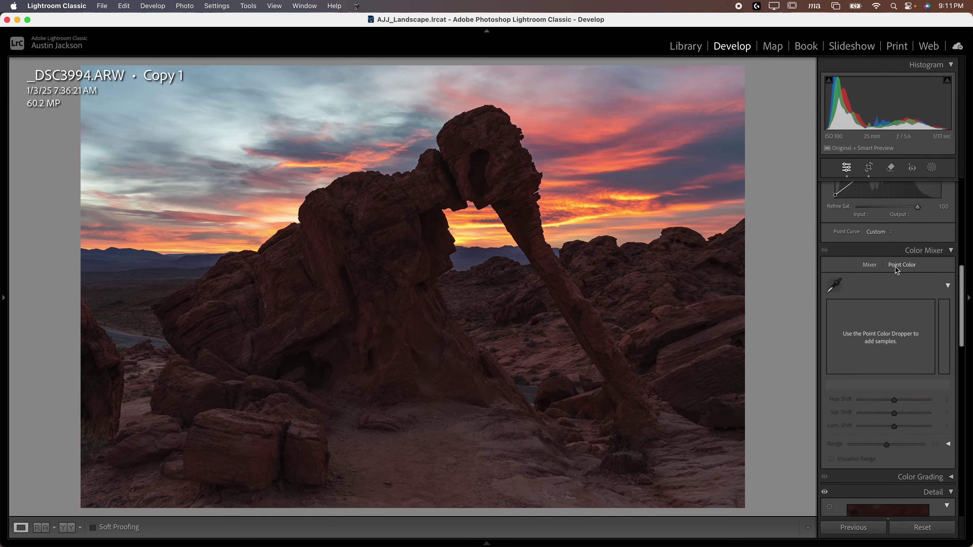
- Sample the pale blue upper-left sky as a Point Color and boost its saturation
click(834, 286)
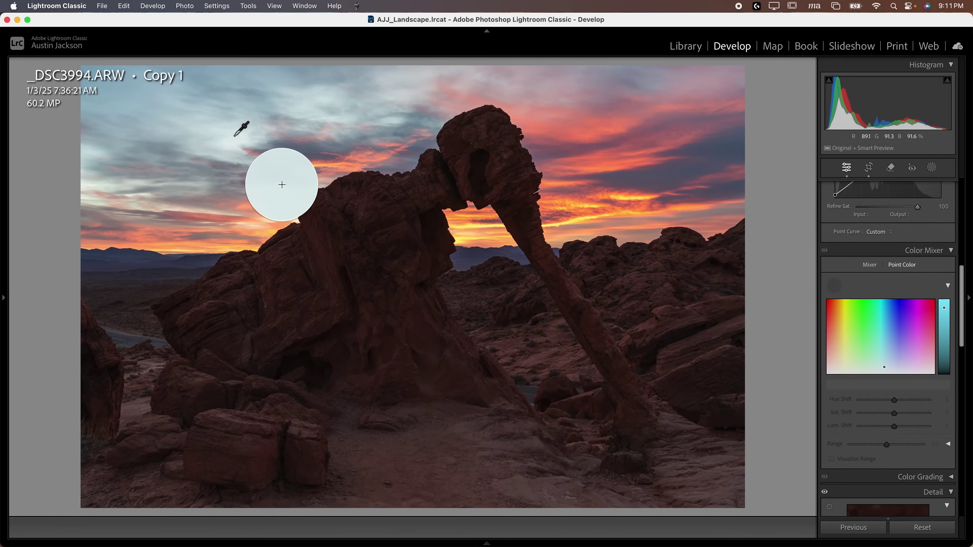
click(168, 102)
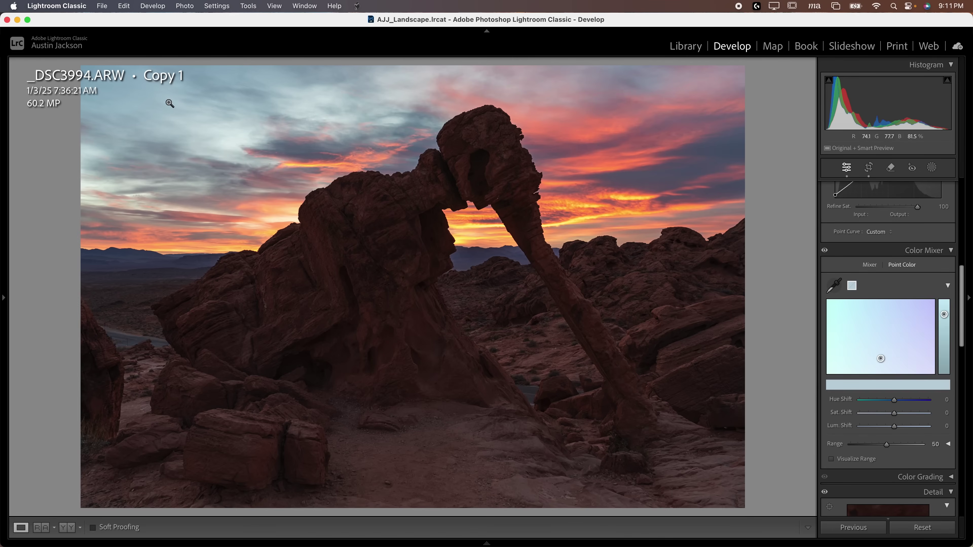
drag(893, 413, 946, 415)
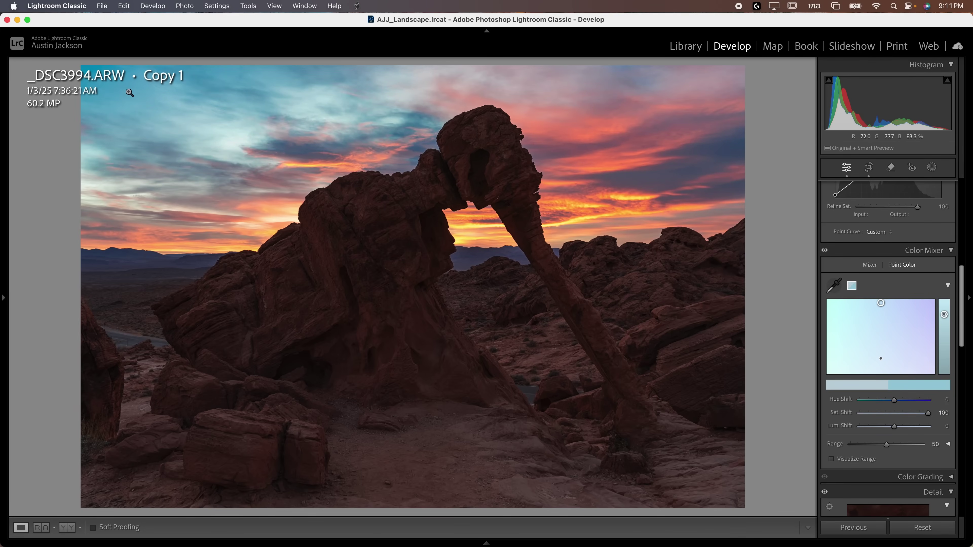
click(267, 156)
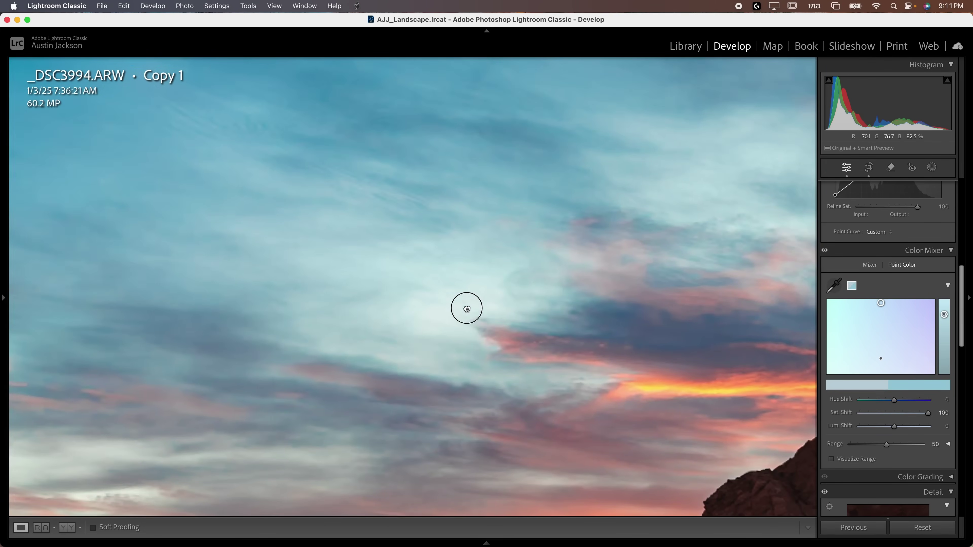
click(417, 198)
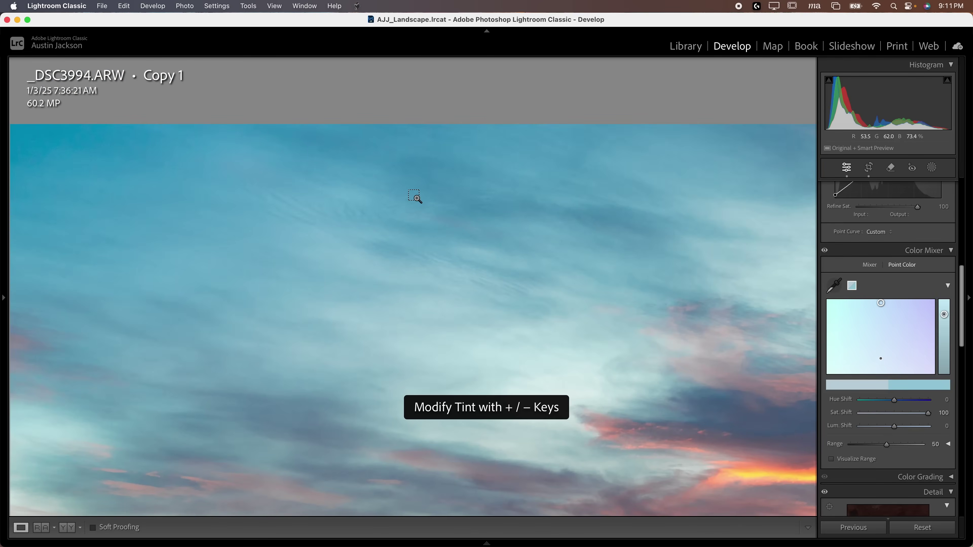
click(415, 197)
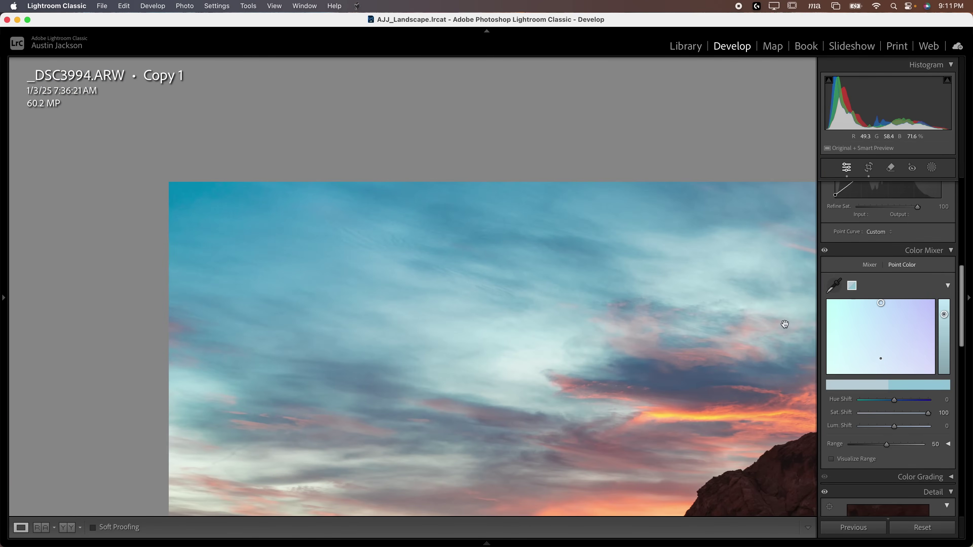
- Shift the sampled blue's hue to +25, ease Sat Shift to +50, and compare before and after
mouse_move(895, 400)
mouse_down()
mouse_move(921, 400)
mouse_move(868, 393)
mouse_move(889, 395)
mouse_up()
key(super+z)
drag(896, 403, 903, 406)
click(824, 252)
click(463, 296)
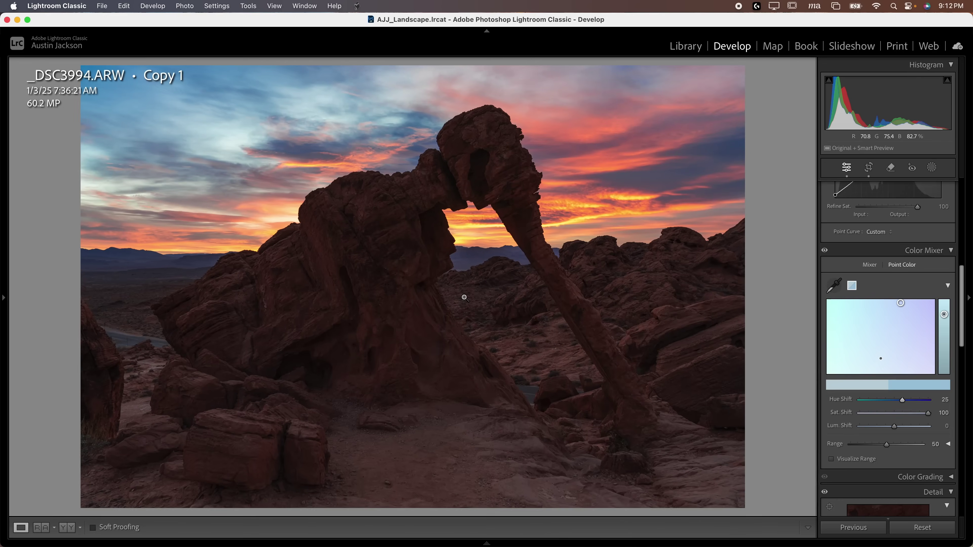
mouse_move(928, 414)
mouse_down()
mouse_move(900, 414)
mouse_move(910, 414)
mouse_up()
click(824, 252)
click(823, 252)
click(824, 252)
click(824, 252)
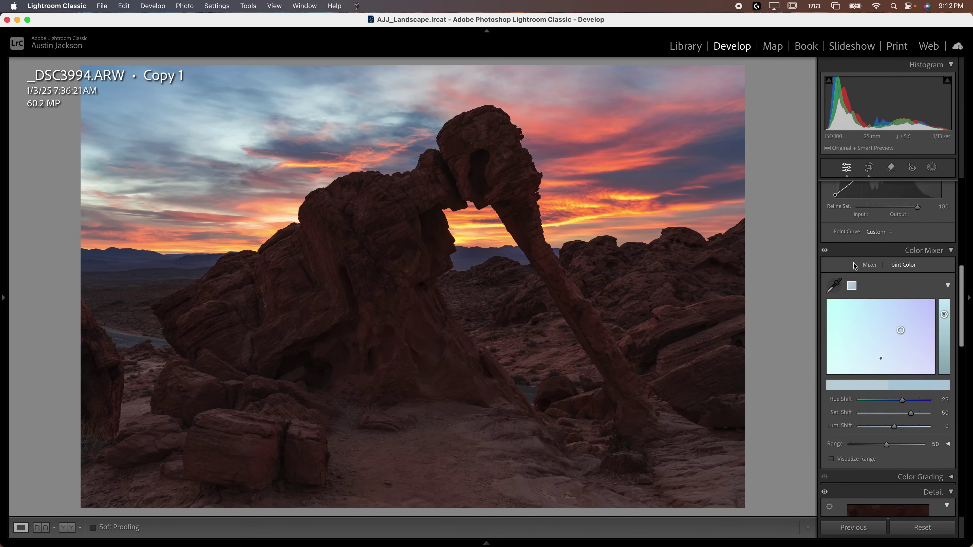
- Try a yellow sky sample right of the arch with Lum Shift 71, undo it, then open the masking tools
click(835, 284)
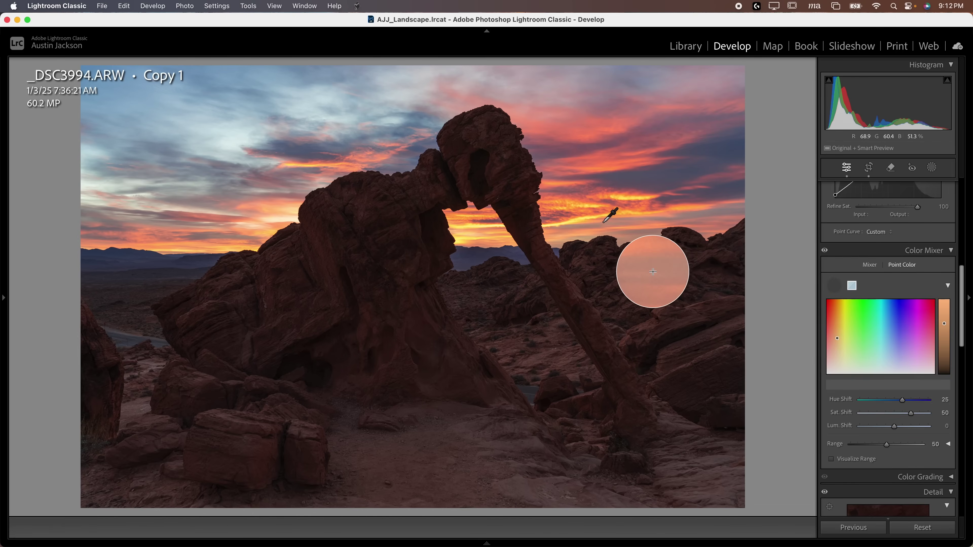
click(582, 206)
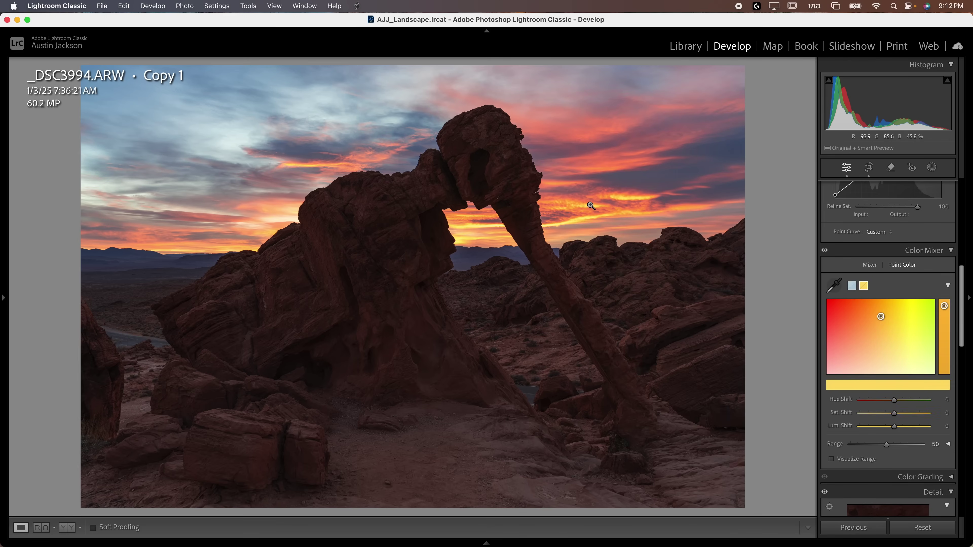
scroll(896, 439, down, 1)
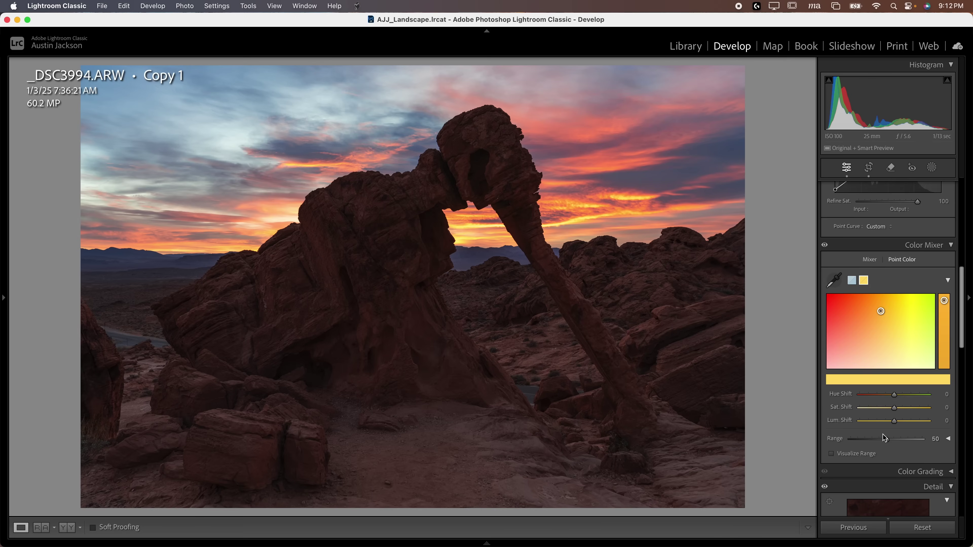
drag(897, 425, 925, 420)
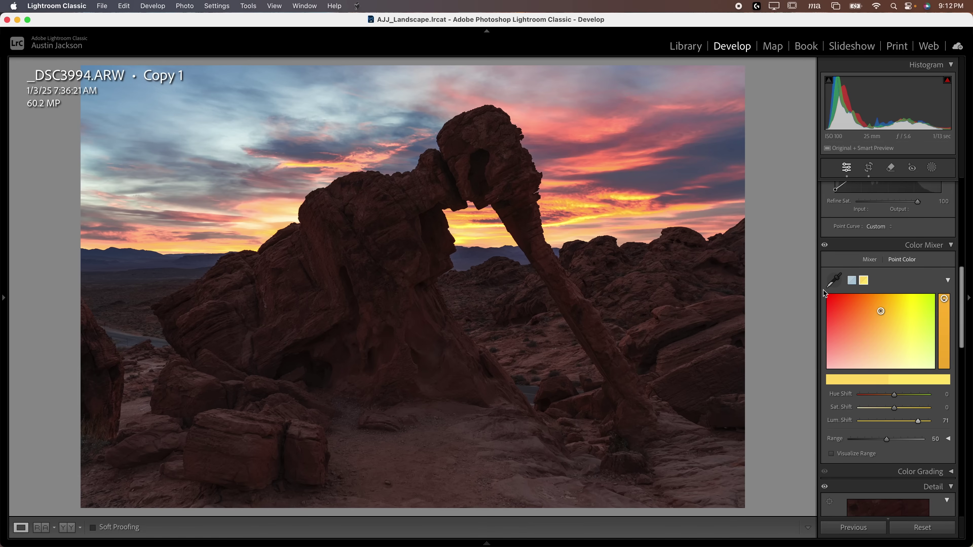
key(super+z)
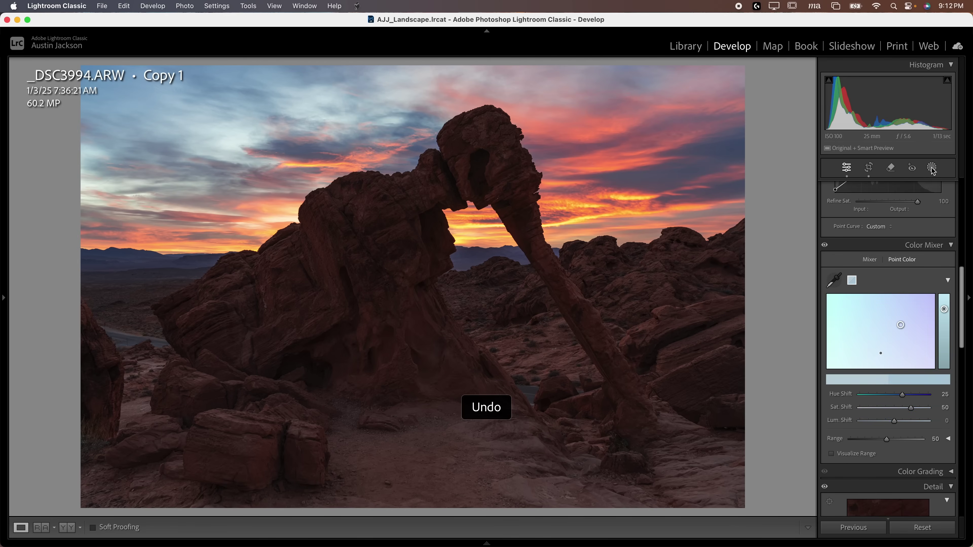
click(932, 169)
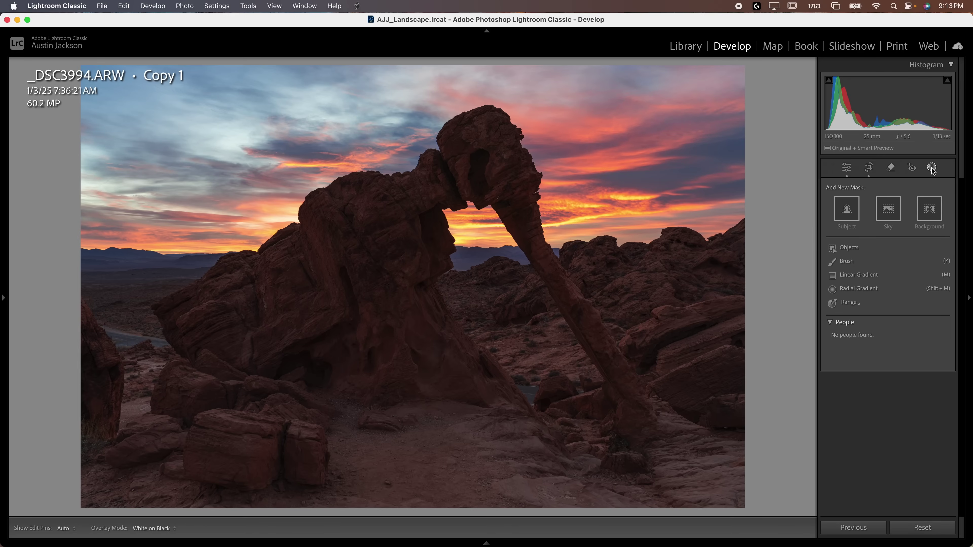
- Add a Select Sky mask (Mask 1), turn off Show Overlay, and expand its Point Color section
click(889, 213)
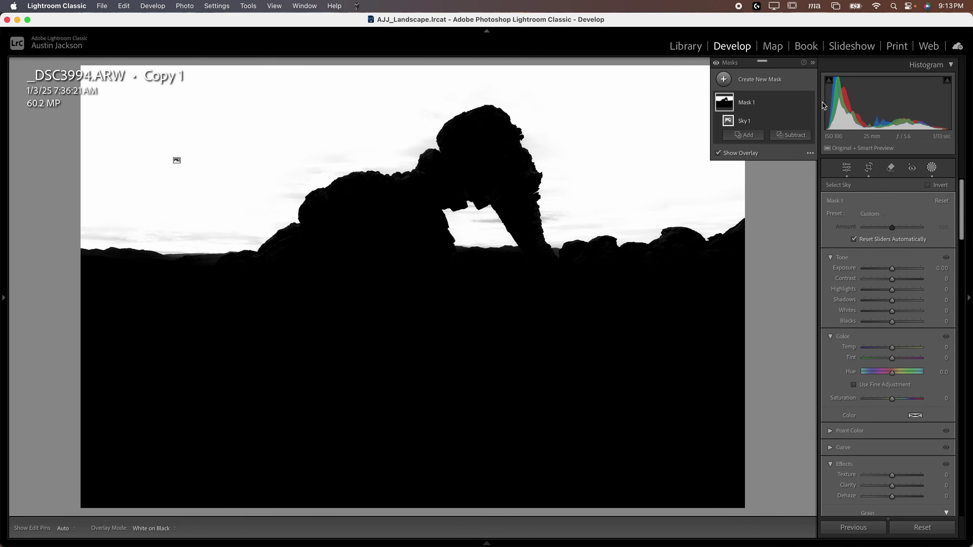
click(718, 153)
scroll(881, 318, down, 5)
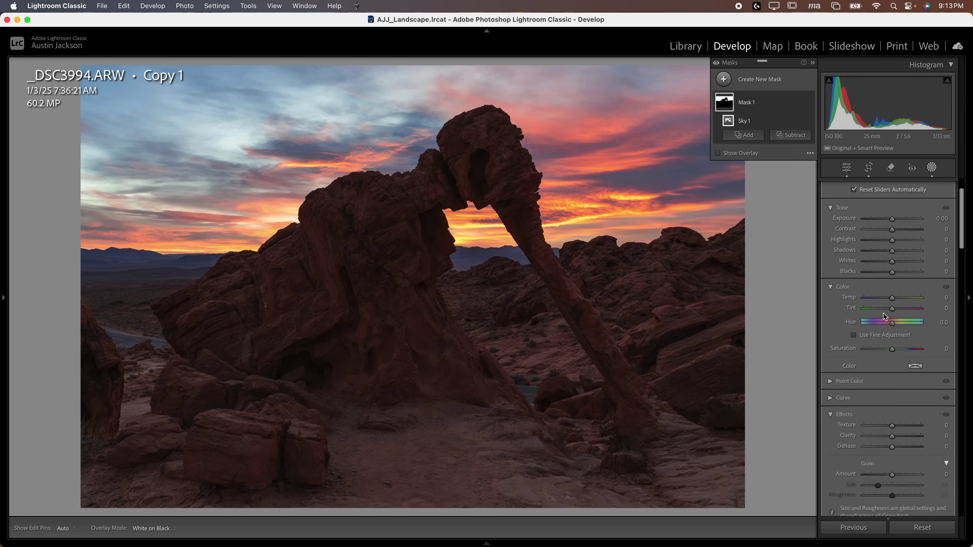
scroll(870, 318, down, 3)
scroll(857, 312, up, 6)
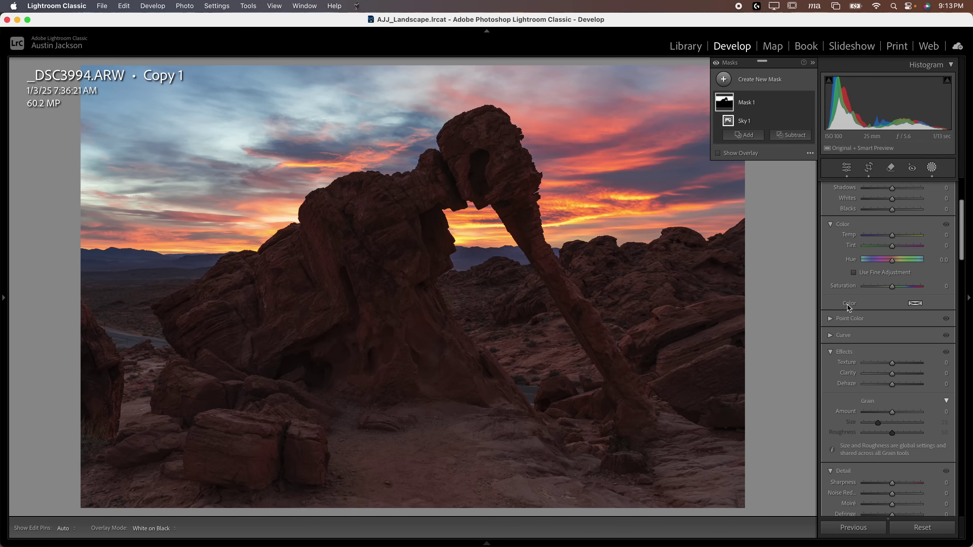
click(830, 298)
scroll(833, 306, down, 2)
- Sample the yellow sunset clouds with the Point Color eyedropper and raise Lum Shift to +63
click(834, 276)
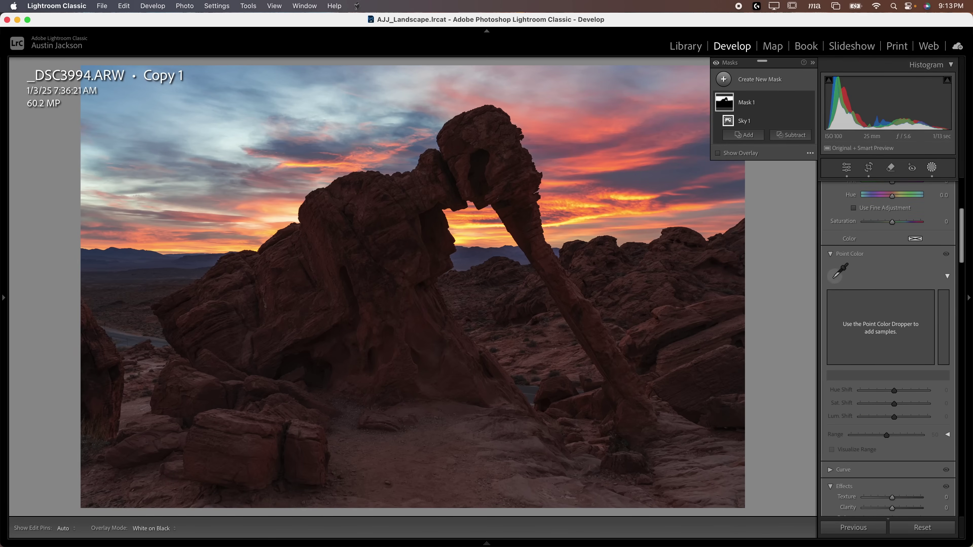
click(593, 204)
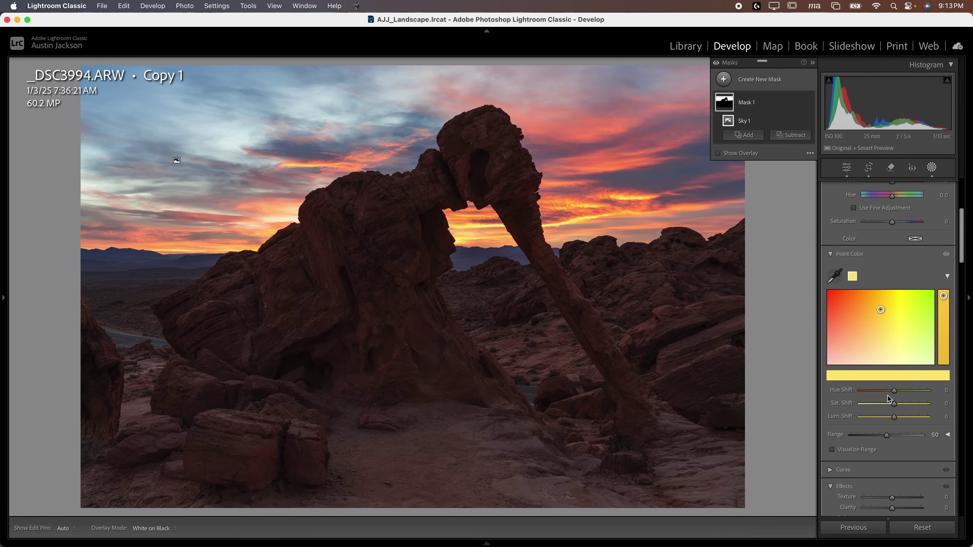
mouse_move(893, 417)
mouse_down()
mouse_move(918, 418)
mouse_move(895, 405)
mouse_up()
- Toggle Mask 1's effect off and on to compare, then bring up its Subtract options
click(807, 103)
click(808, 103)
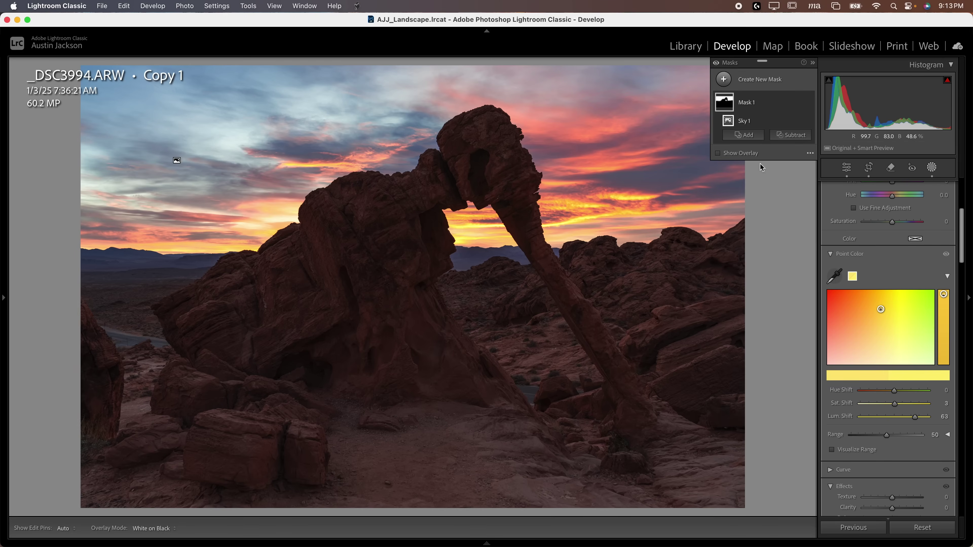
mouse_move(736, 121)
click(794, 136)
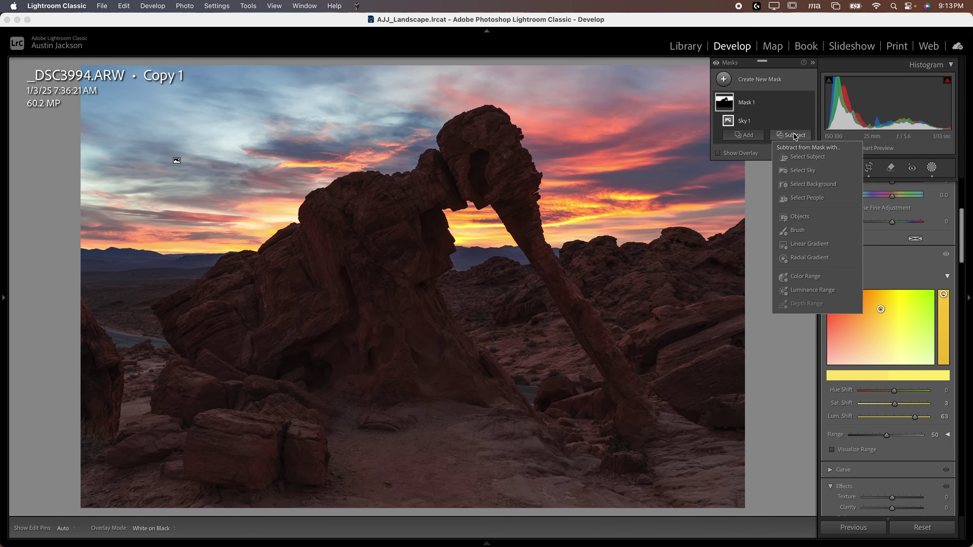
- Subtract a Brush at Flow 41 from Mask 1, painting out the left horizon sky and glow behind the arch
click(796, 230)
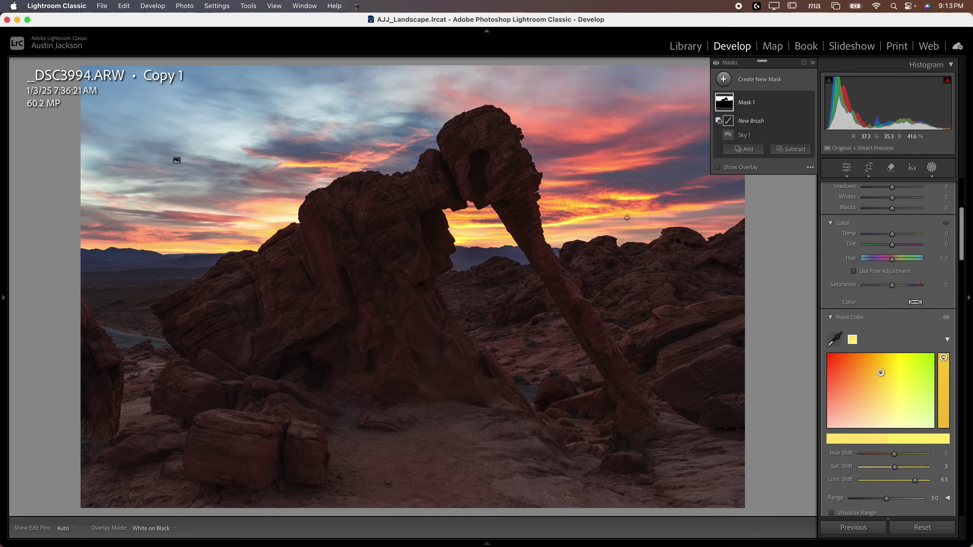
scroll(843, 303, up, 5)
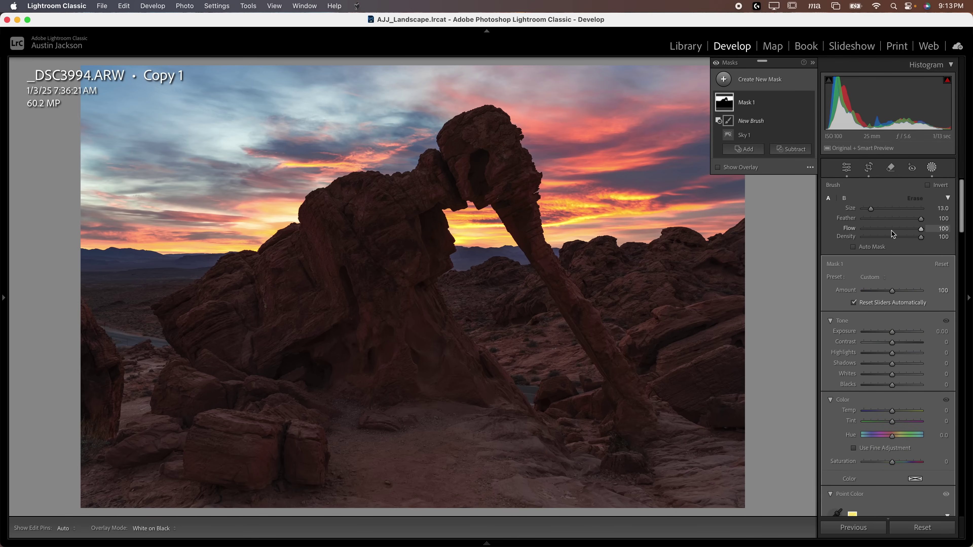
drag(889, 229, 886, 229)
drag(176, 160, 192, 260)
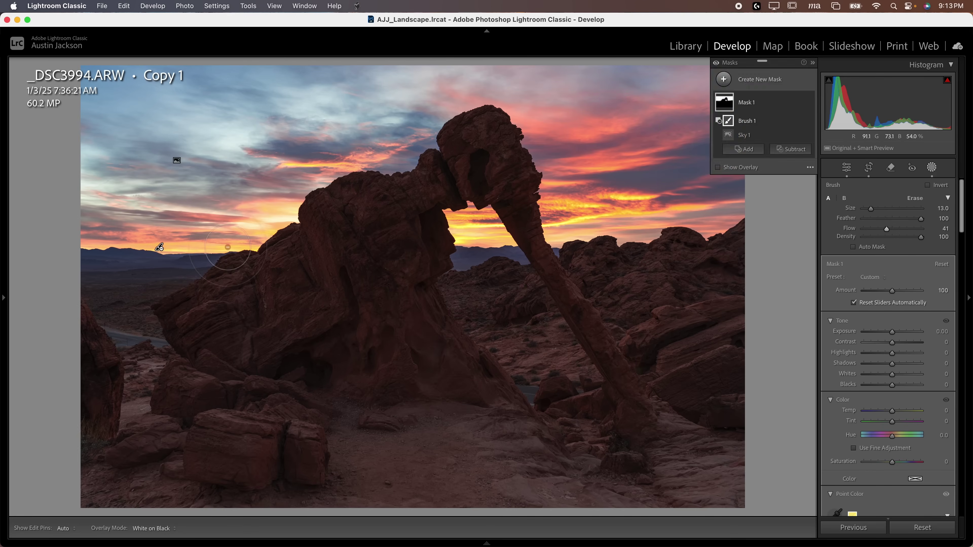
- Hide and show the edit pins and toggle the sky mask's effect repeatedly to compare the result
key(h)
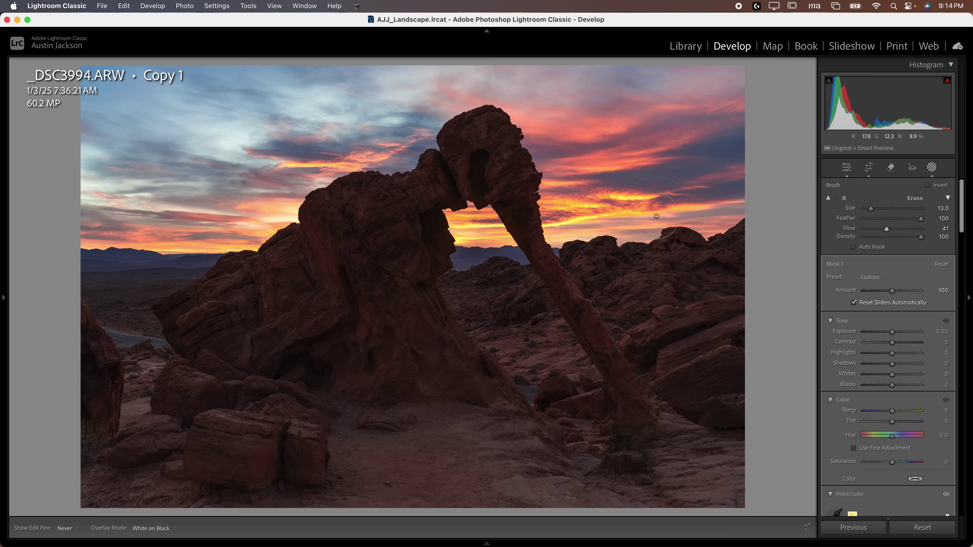
key(h)
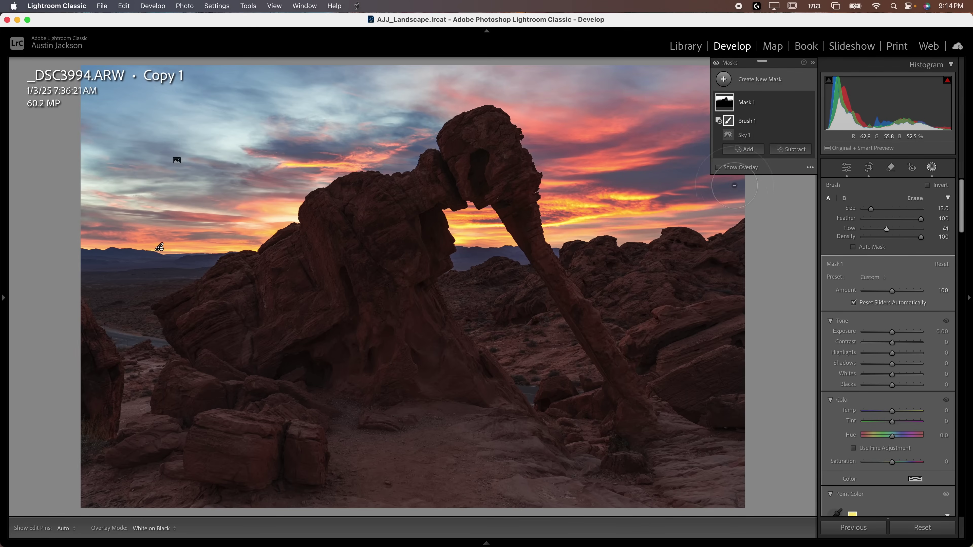
mouse_move(733, 126)
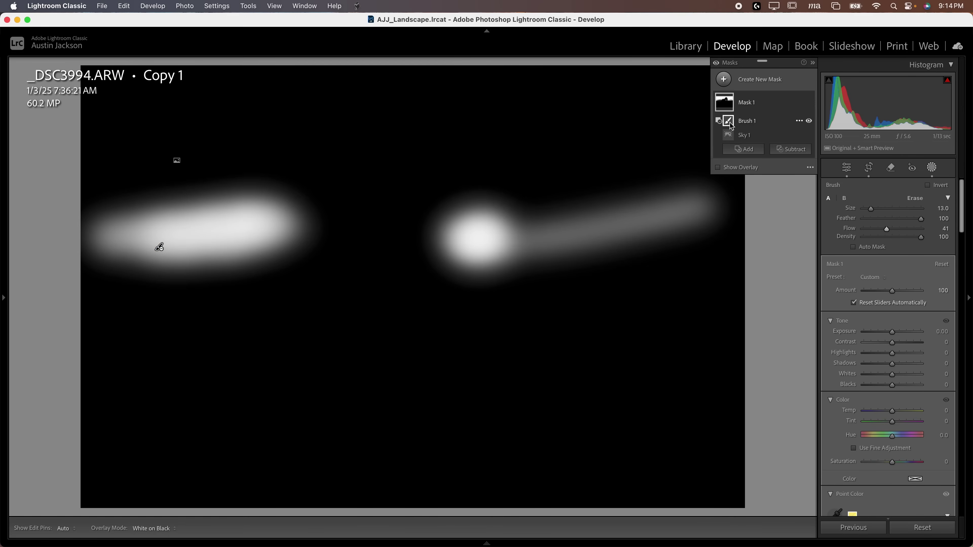
key(h)
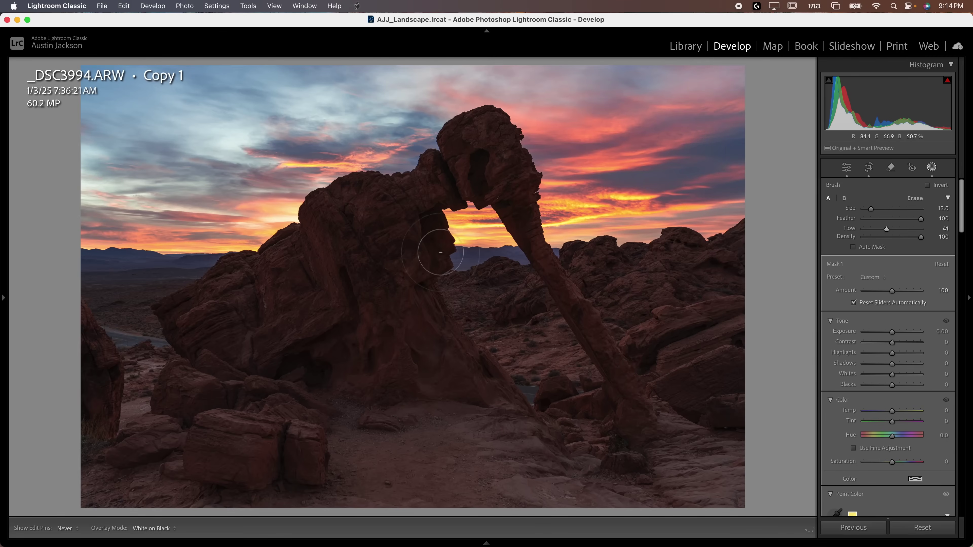
key(h)
mouse_move(730, 108)
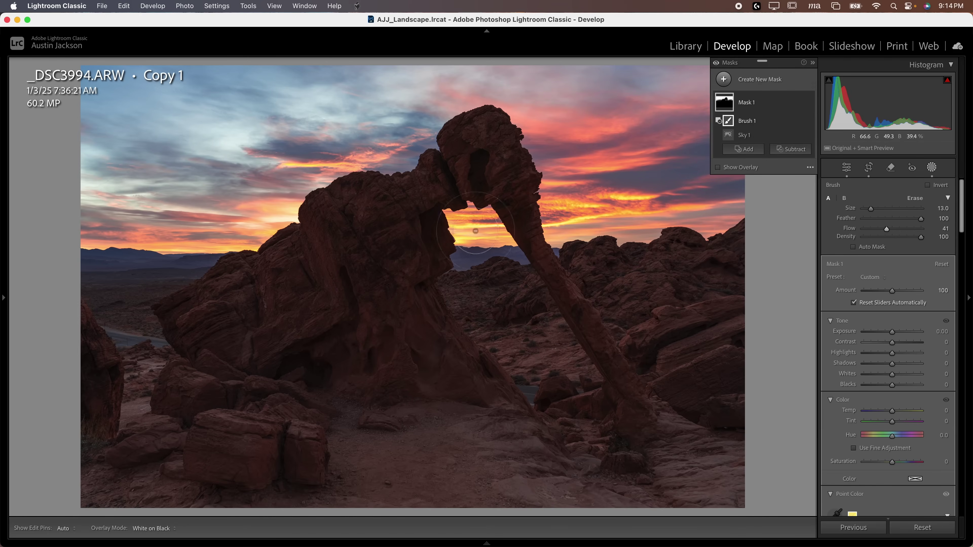
click(808, 102)
click(809, 103)
click(809, 103)
click(805, 104)
click(809, 102)
click(809, 103)
click(809, 103)
click(809, 103)
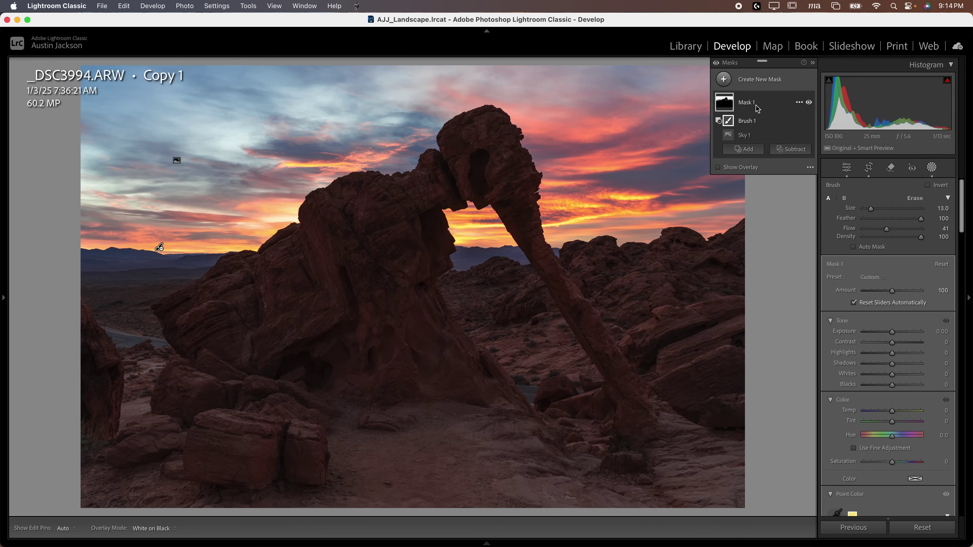
- Reselect Mask 1 so its Tone, Color and Point Color settings show again
click(772, 109)
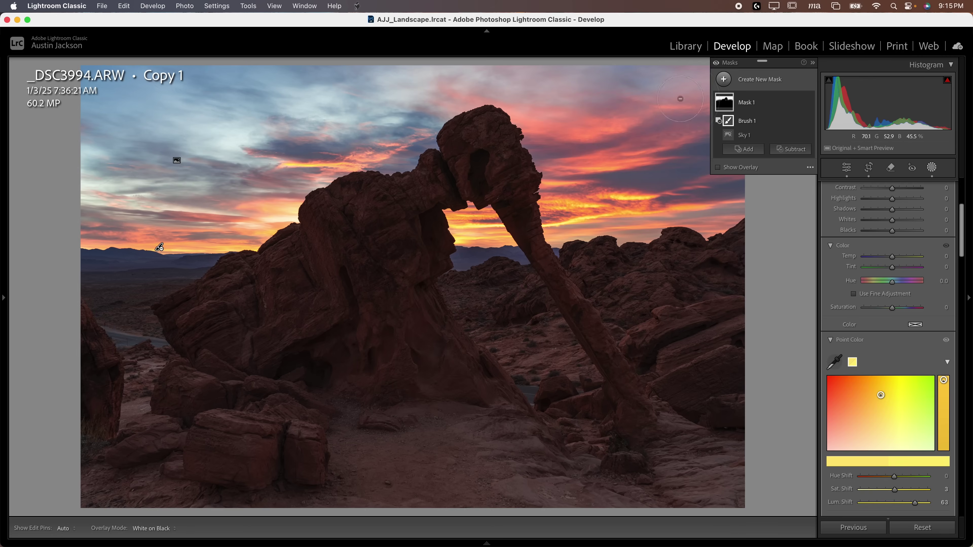
- Create Mask 2 with Select Sky, invert it to cover the foreground rocks, and turn off Show Overlay
click(758, 81)
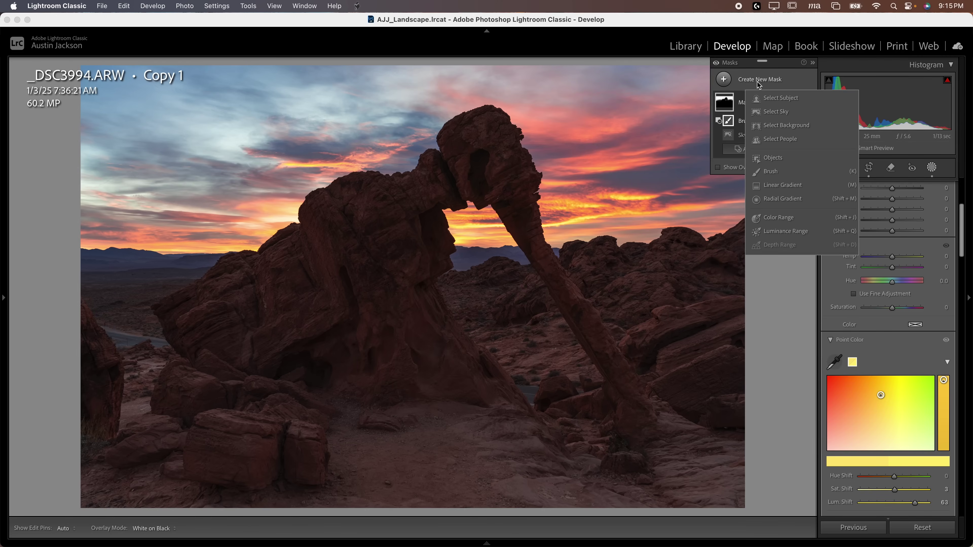
click(777, 112)
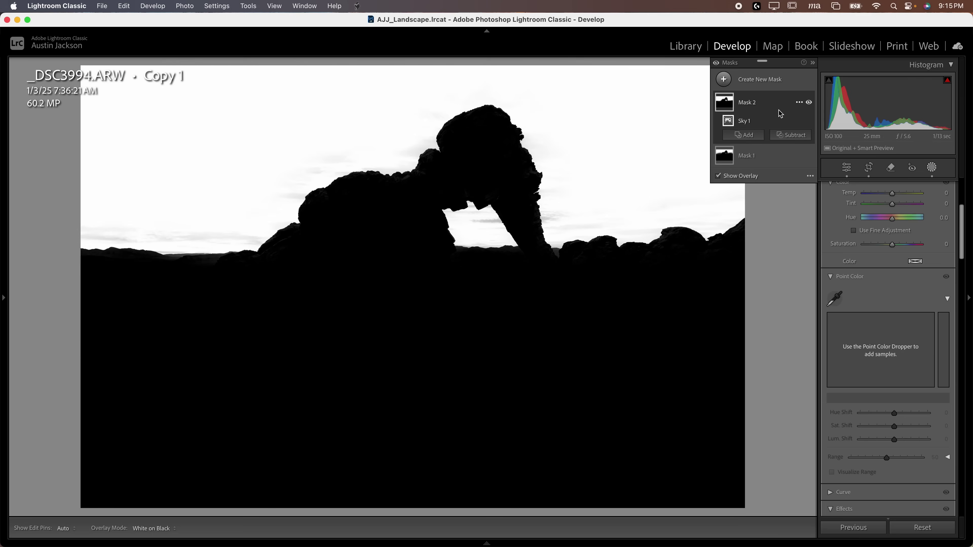
click(798, 104)
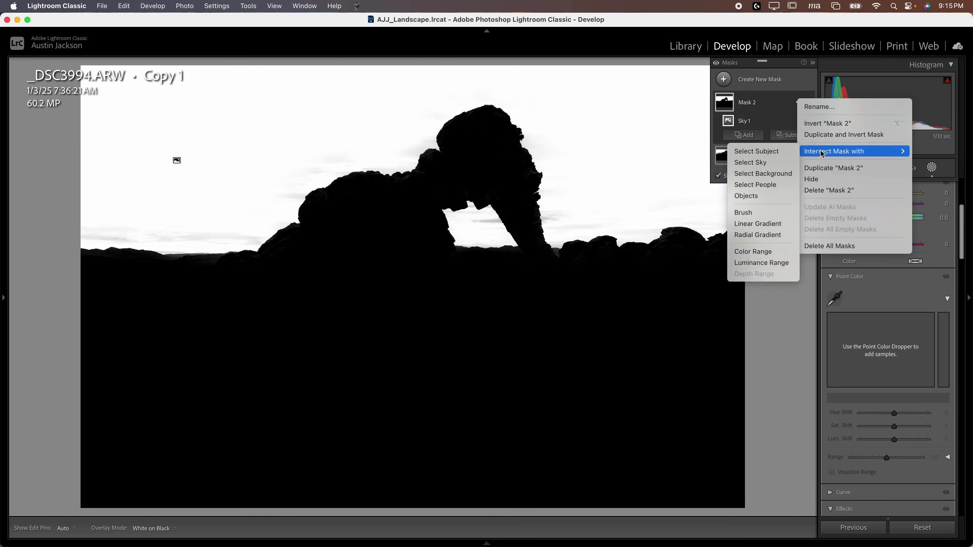
click(823, 123)
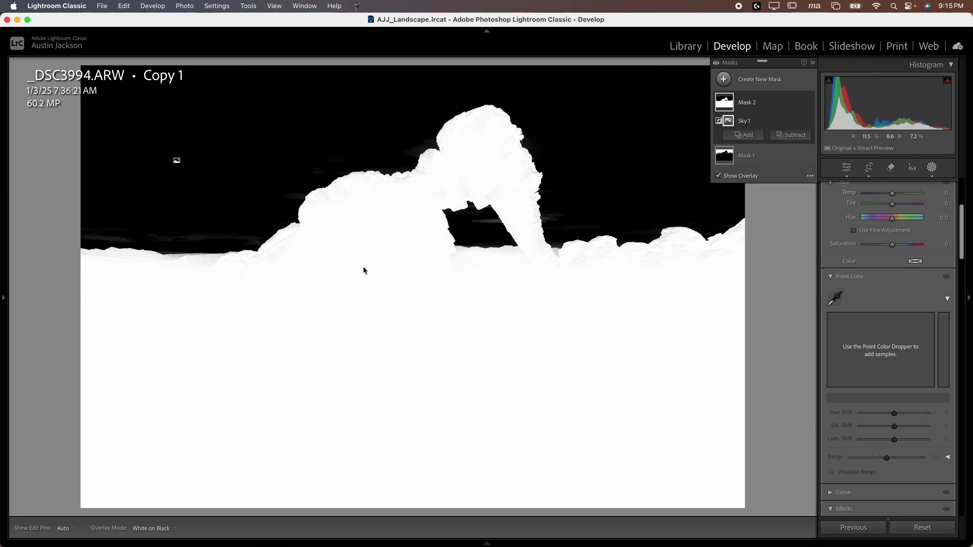
click(756, 80)
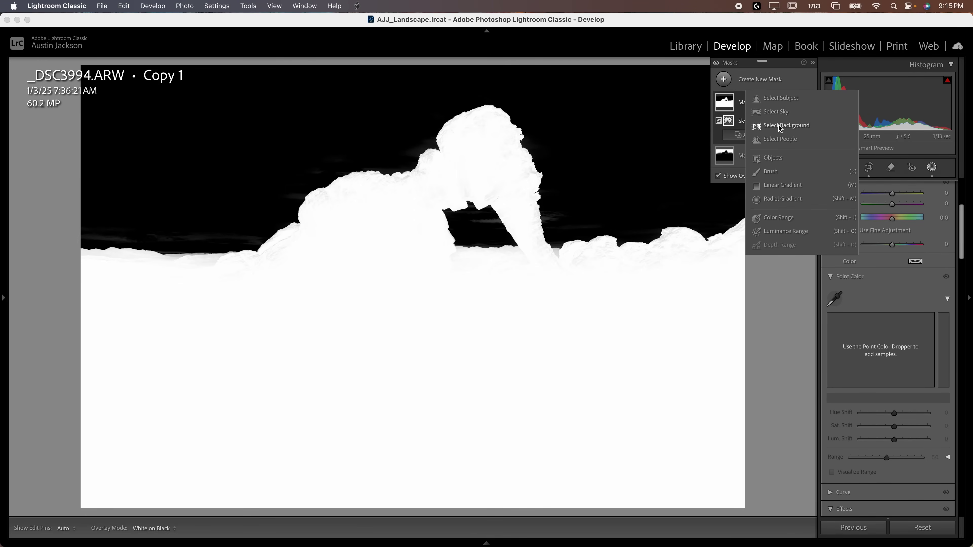
click(786, 100)
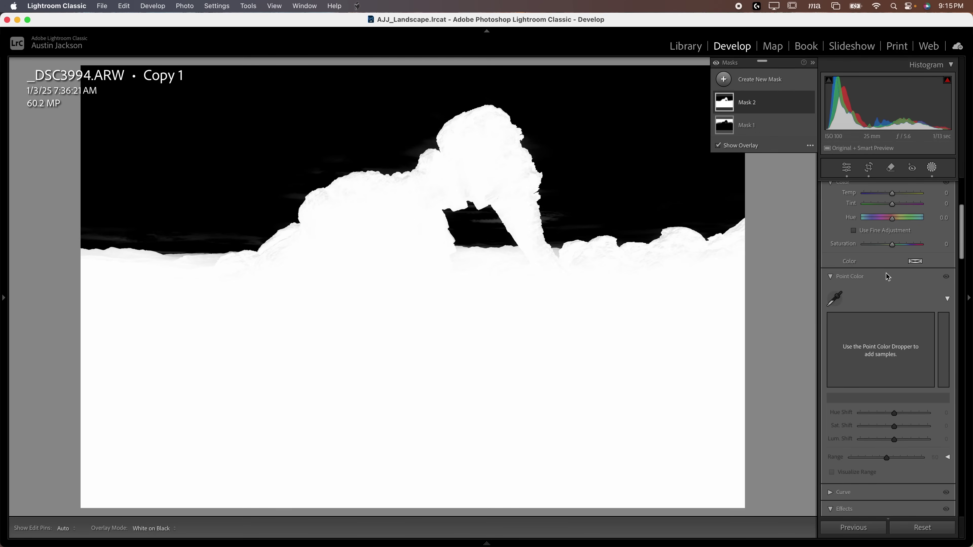
click(718, 146)
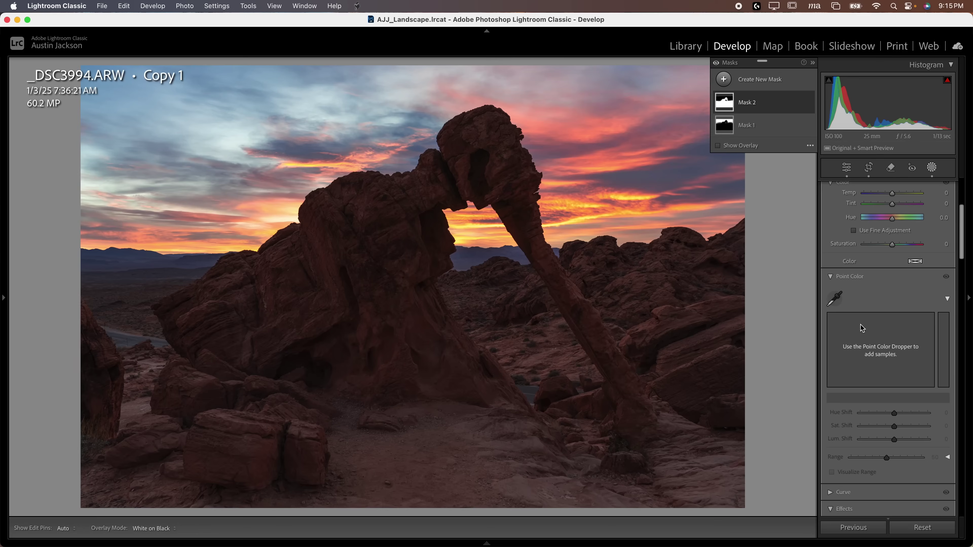
- Sample the red rock in Point Color and set Hue Shift 13, Sat Shift 24, Lum Shift 50
click(836, 298)
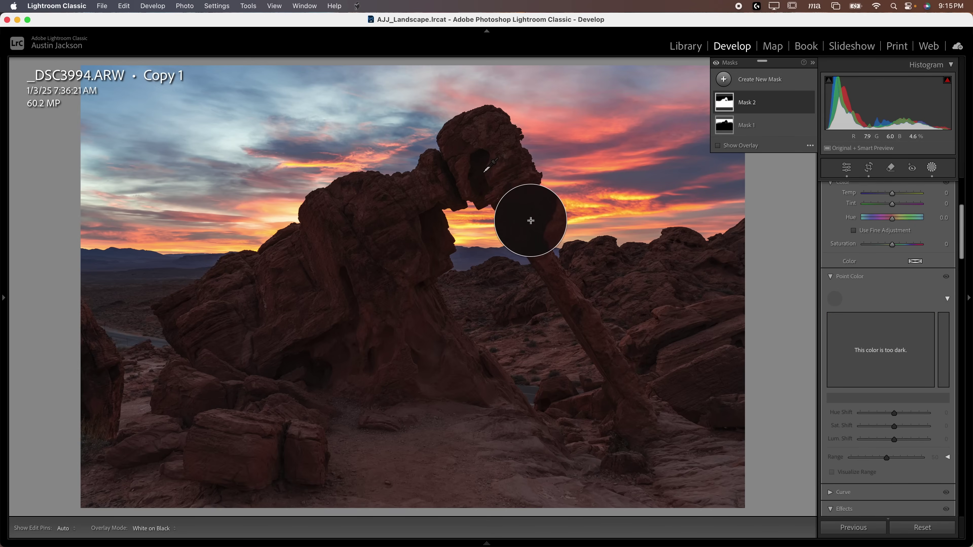
click(367, 310)
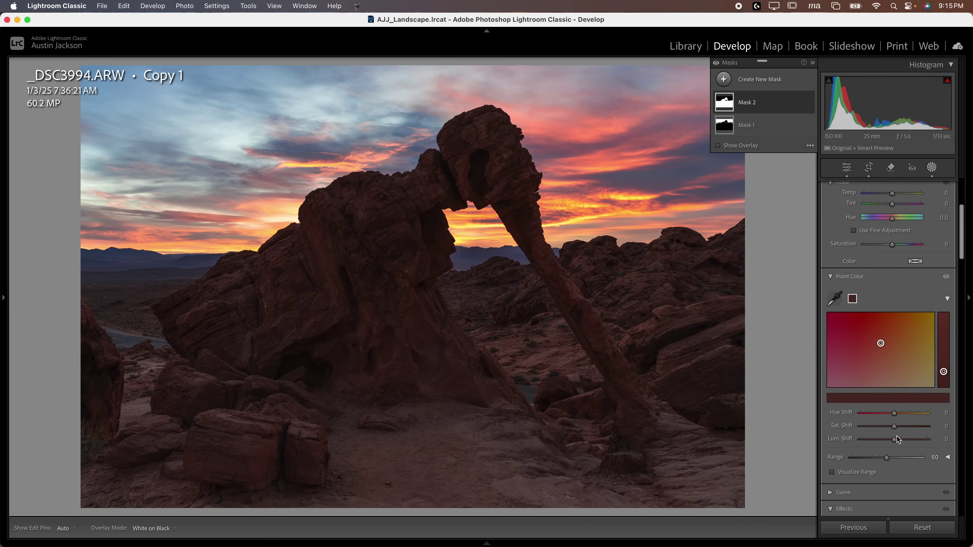
mouse_move(894, 439)
mouse_down()
mouse_move(923, 442)
mouse_move(886, 417)
mouse_move(905, 415)
mouse_move(904, 429)
mouse_up()
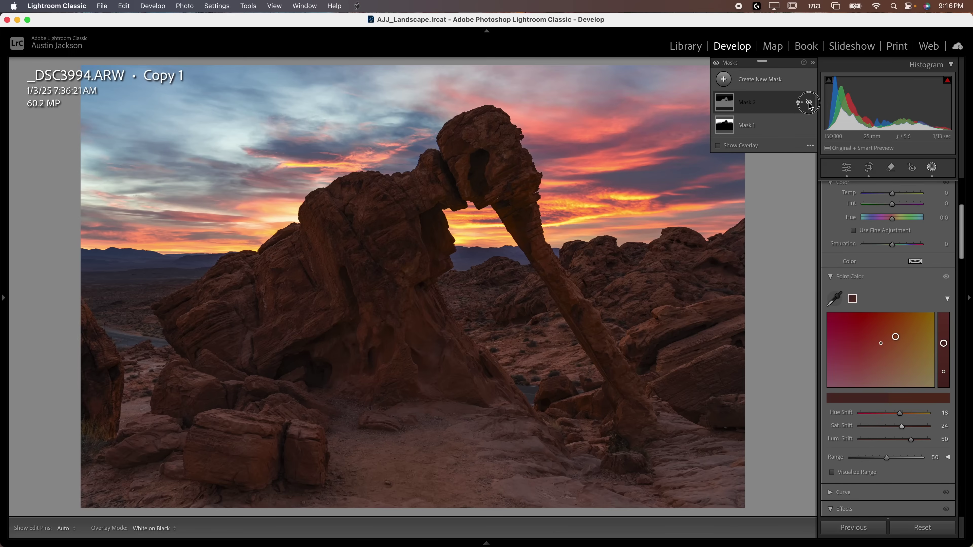
click(809, 103)
click(809, 103)
click(809, 102)
click(810, 103)
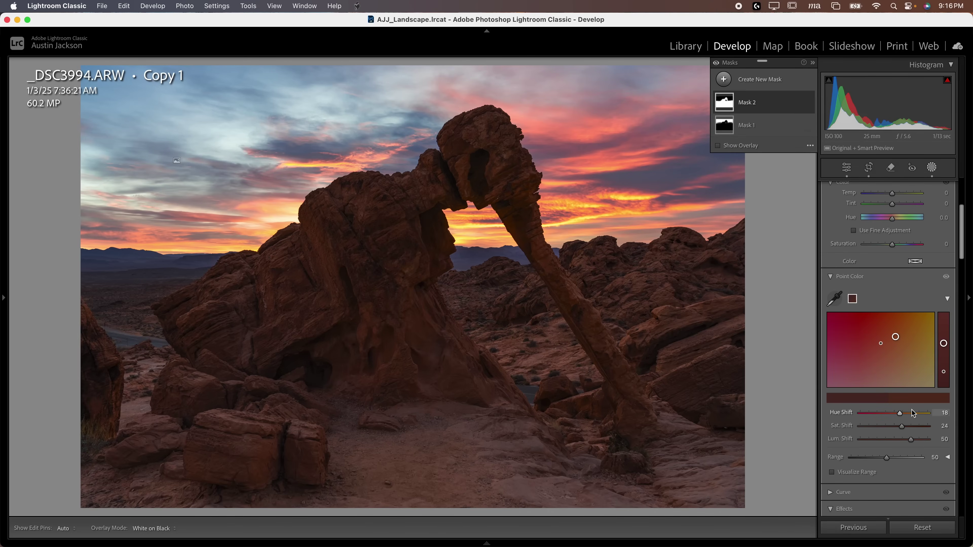
drag(901, 415, 898, 416)
- Hide the sky mask's effect and toggle Mask 2 off and on to compare the rock colour
click(808, 125)
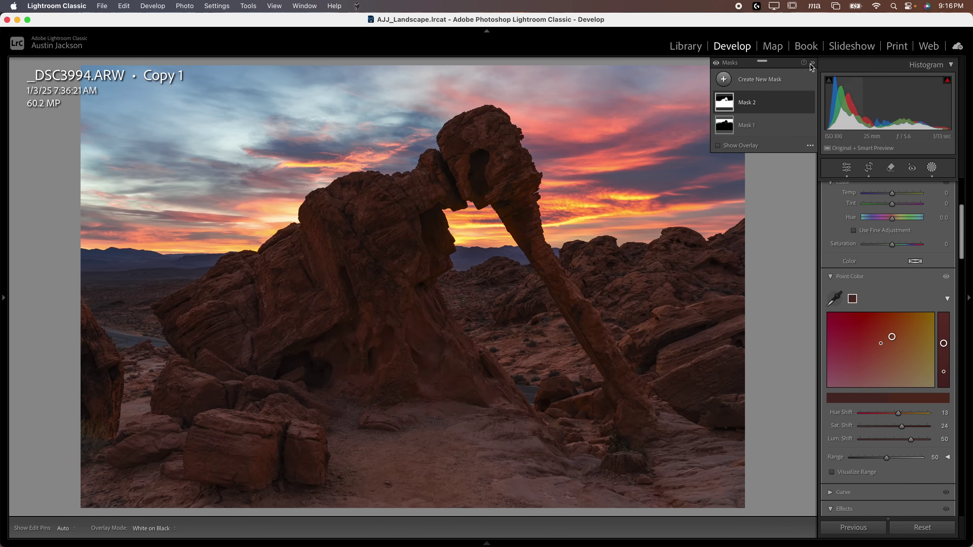
click(809, 103)
click(809, 103)
click(809, 102)
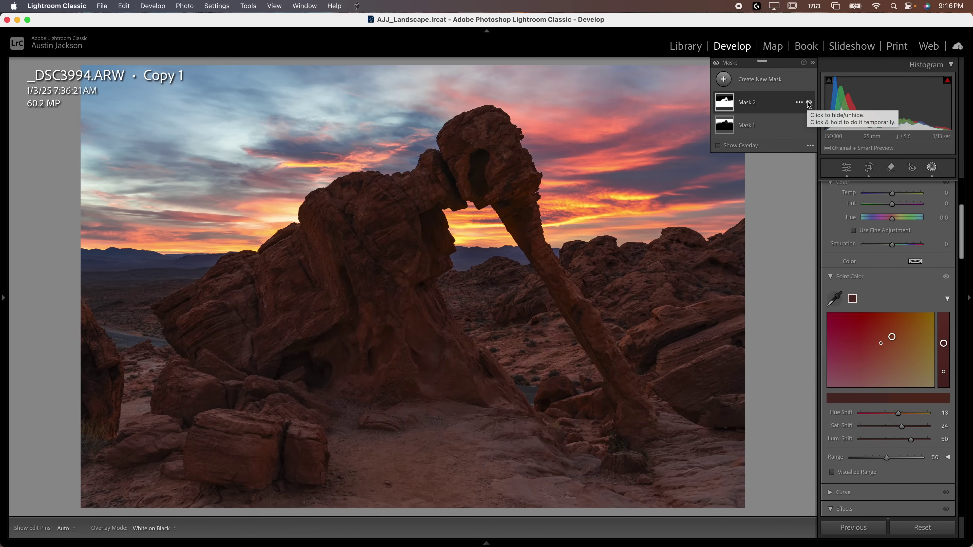
click(809, 102)
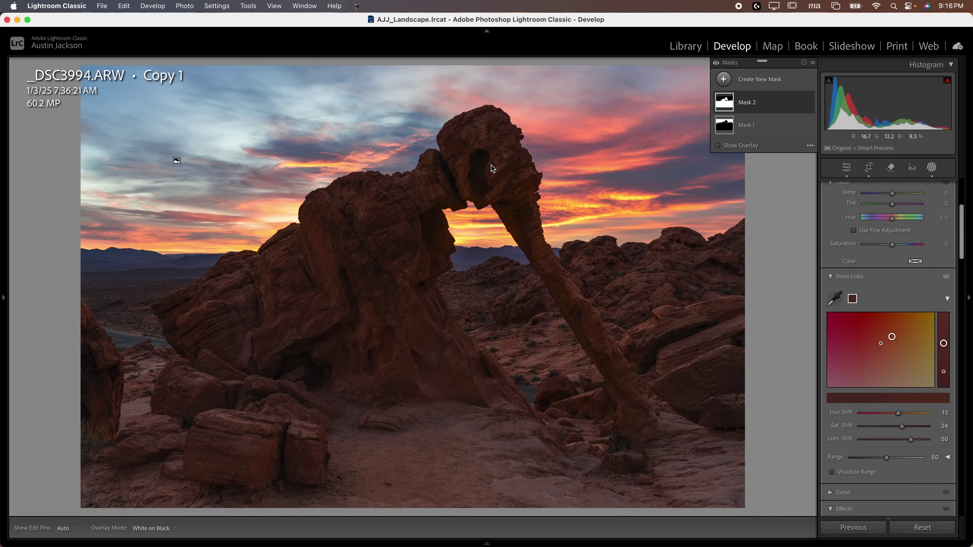